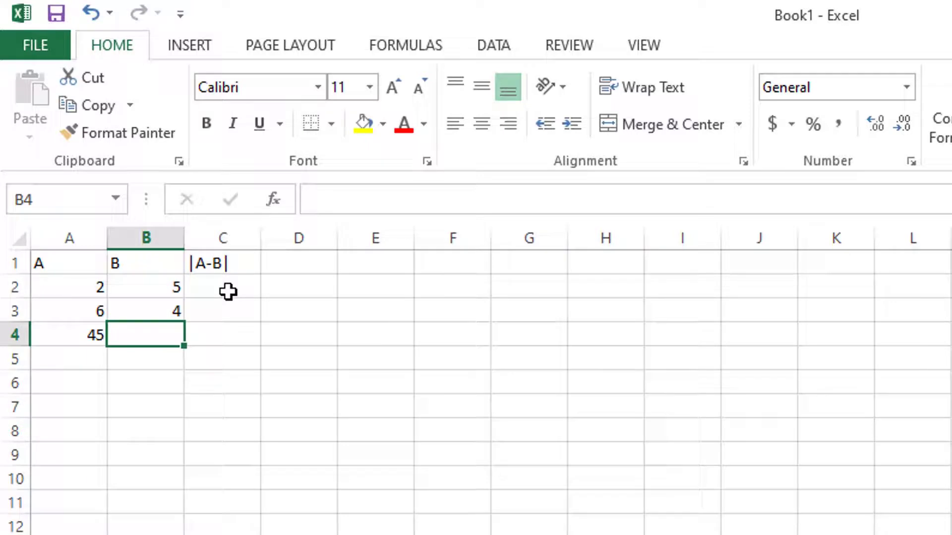
# Step: Enter 54 in cell B4 as the last value of column B
pyautogui.write('54')
pyautogui.press('Return')
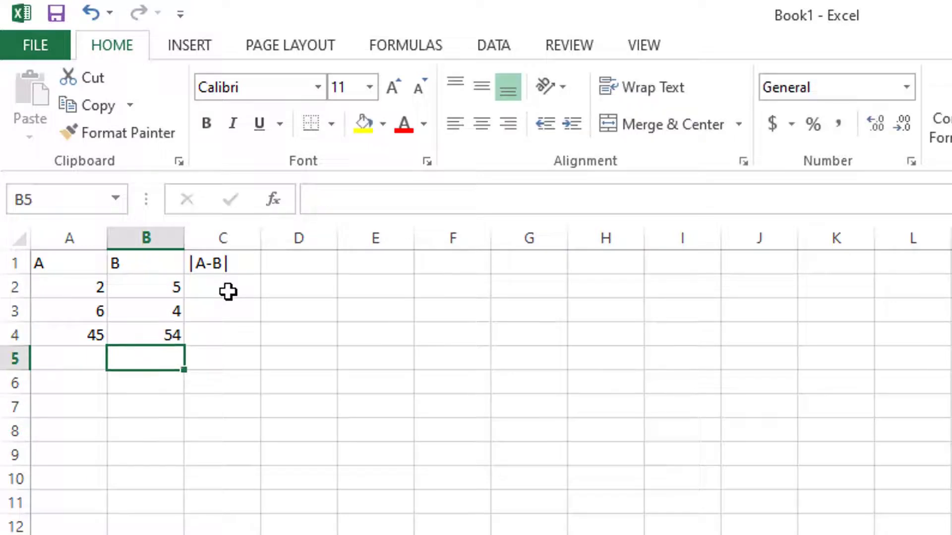
pyautogui.click(238, 365)
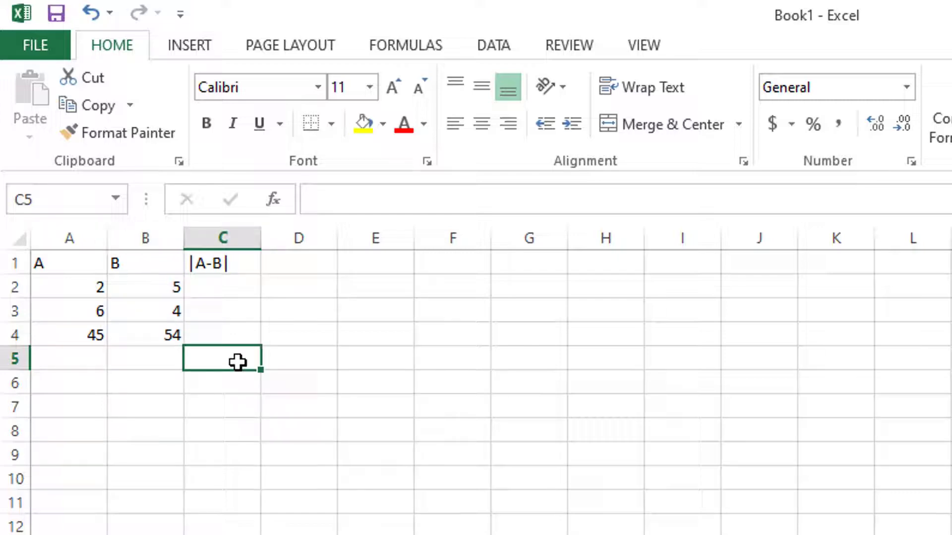
# Step: Insert the SUM function in cell A5 with the Insert Function dialog, using A2:A4 as Number1, and check the formula in the cell
pyautogui.click(78, 360)
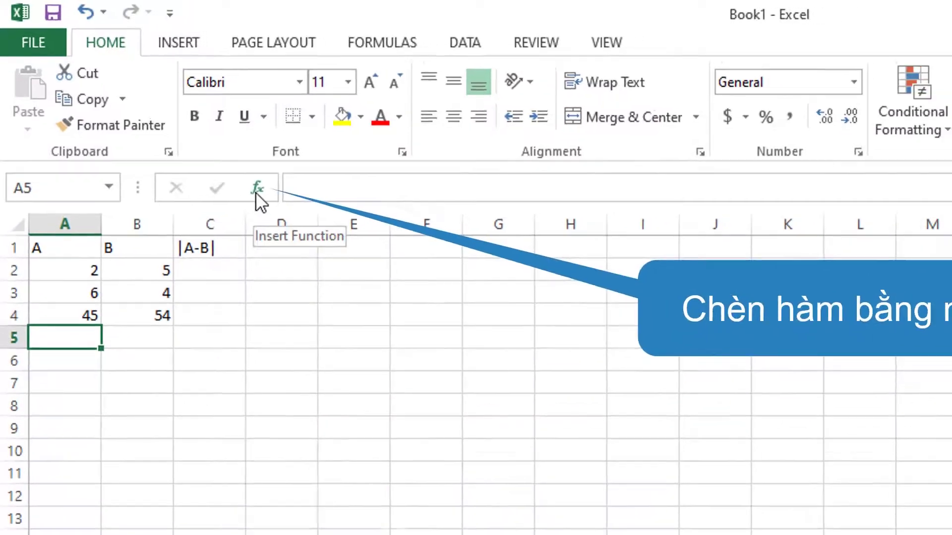
pyautogui.click(273, 199)
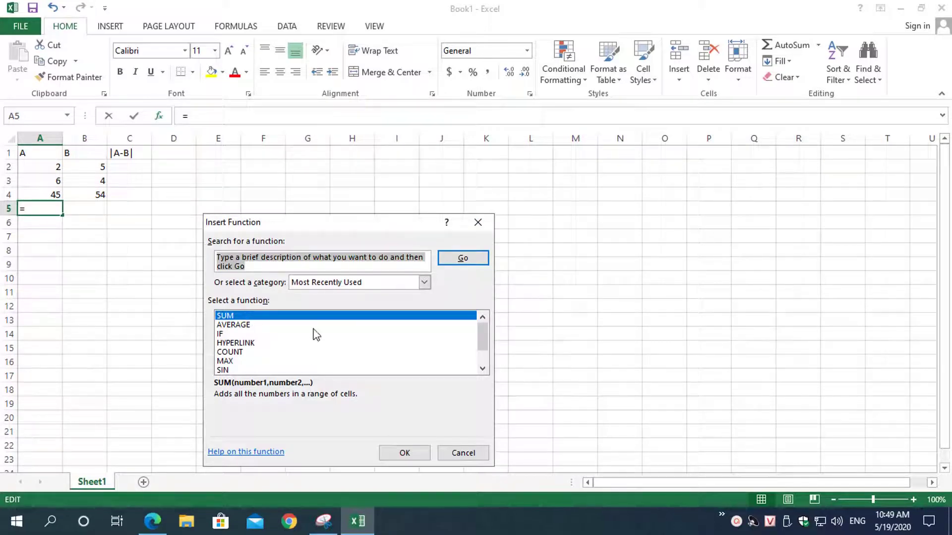
pyautogui.doubleClick(308, 316)
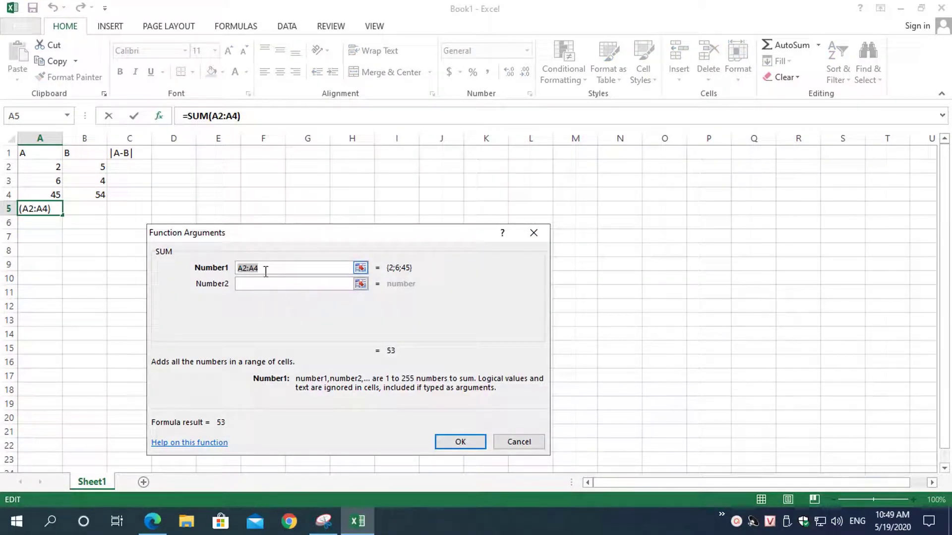
pyautogui.click(359, 268)
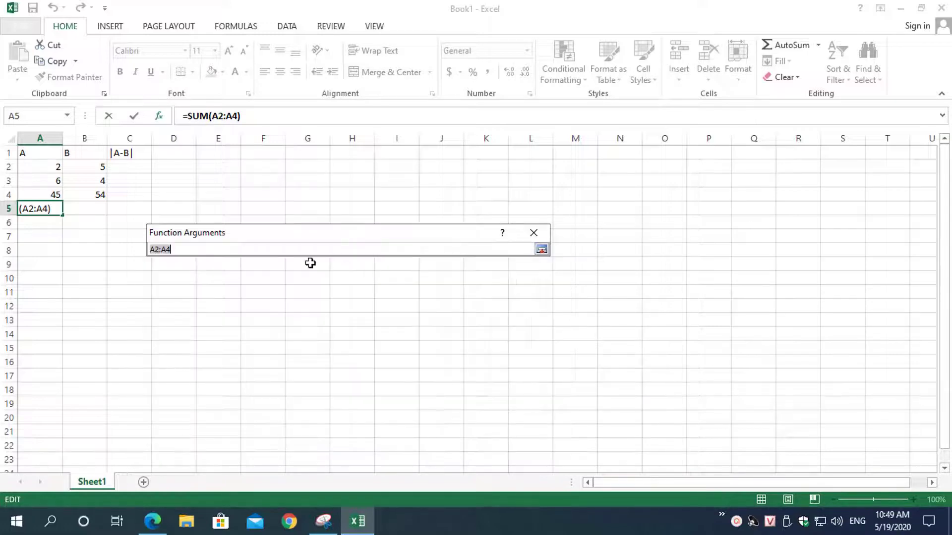
pyautogui.click(46, 165)
pyautogui.moveTo(46, 166); pyautogui.dragTo(45, 193)
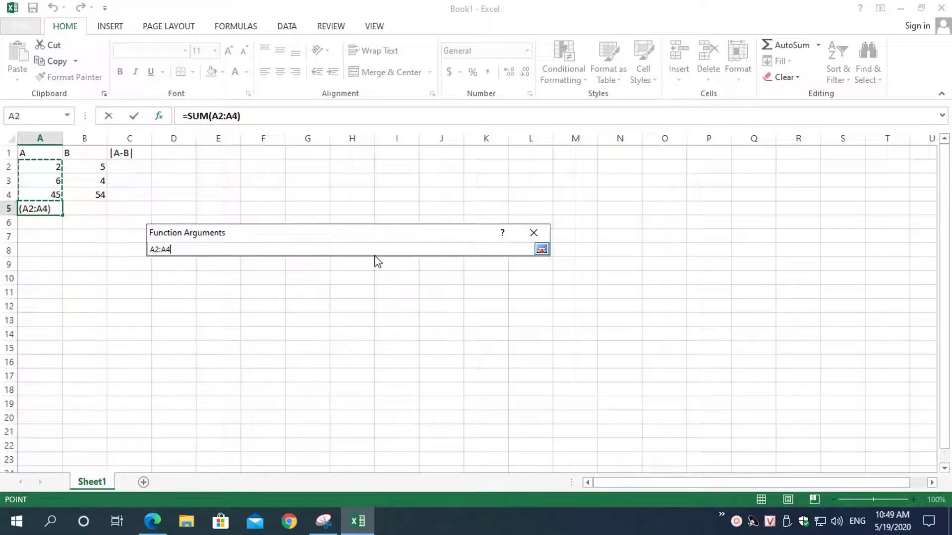
pyautogui.press('Return')
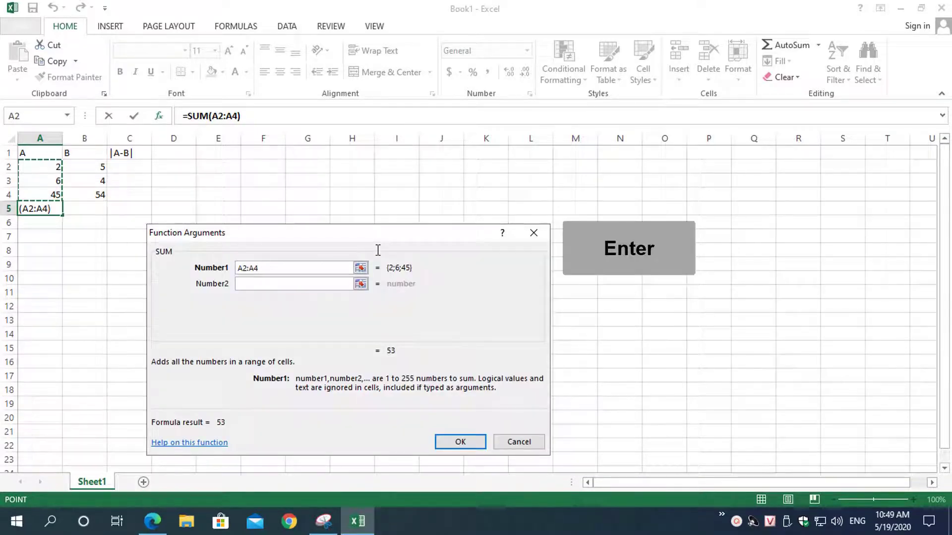
pyautogui.click(460, 442)
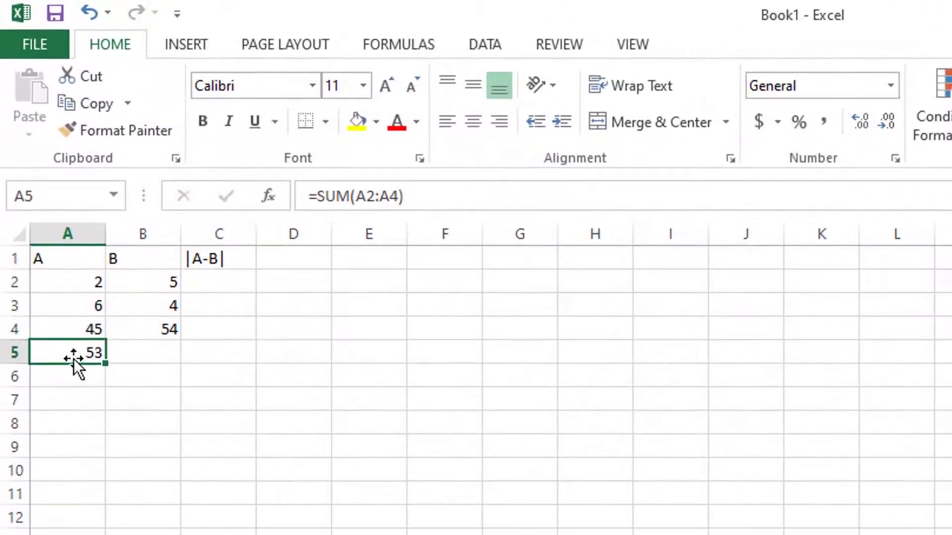
pyautogui.doubleClick(74, 357)
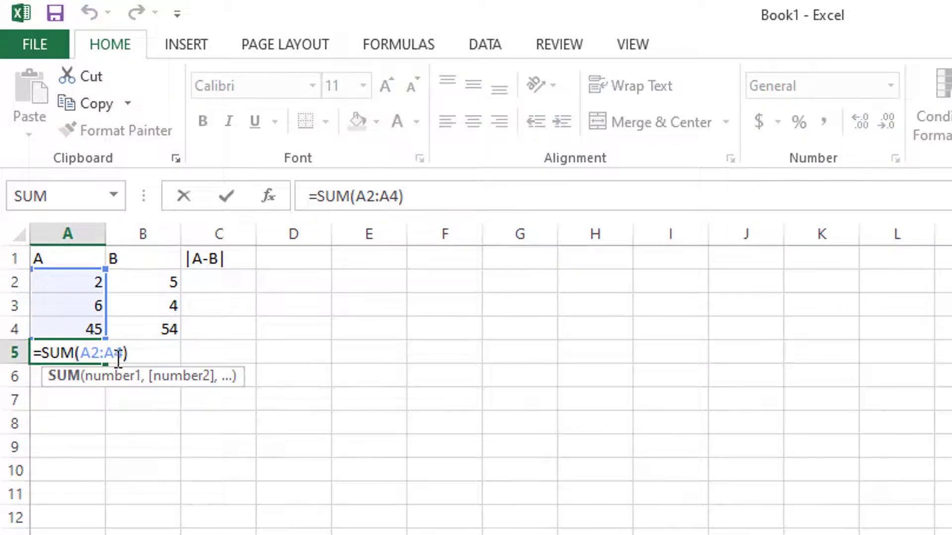
pyautogui.press('Return')
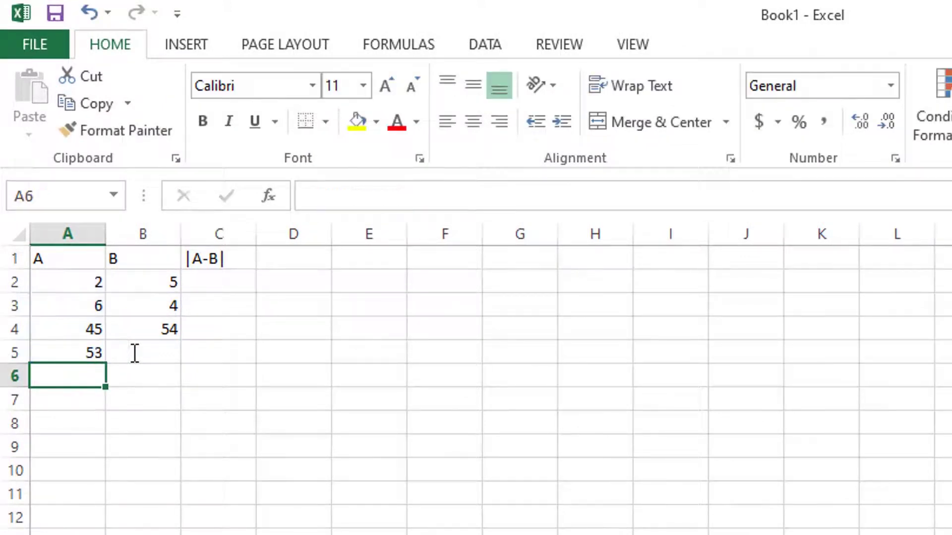
# Step: Enter the formula =SUM(B2:B4) directly in cell B5 to total column B
pyautogui.click(144, 355)
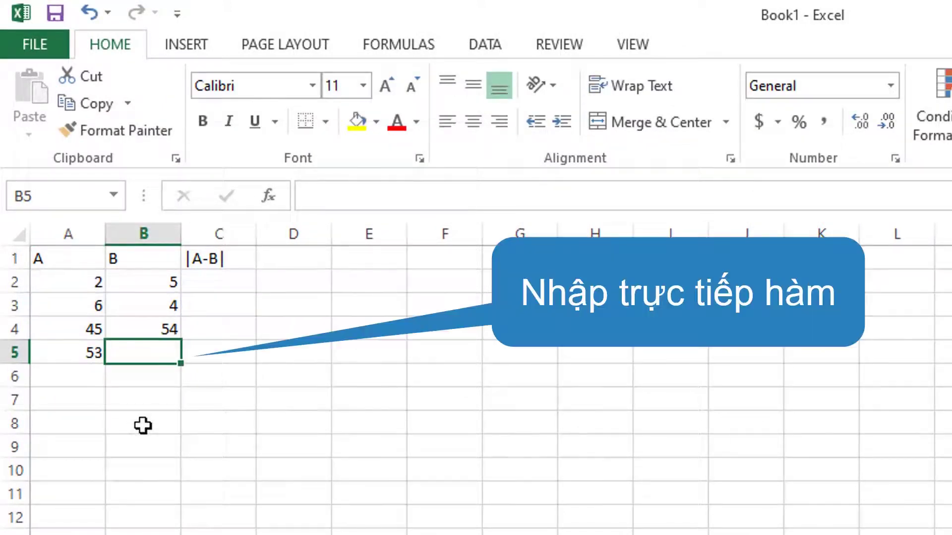
pyautogui.write('=SUM')
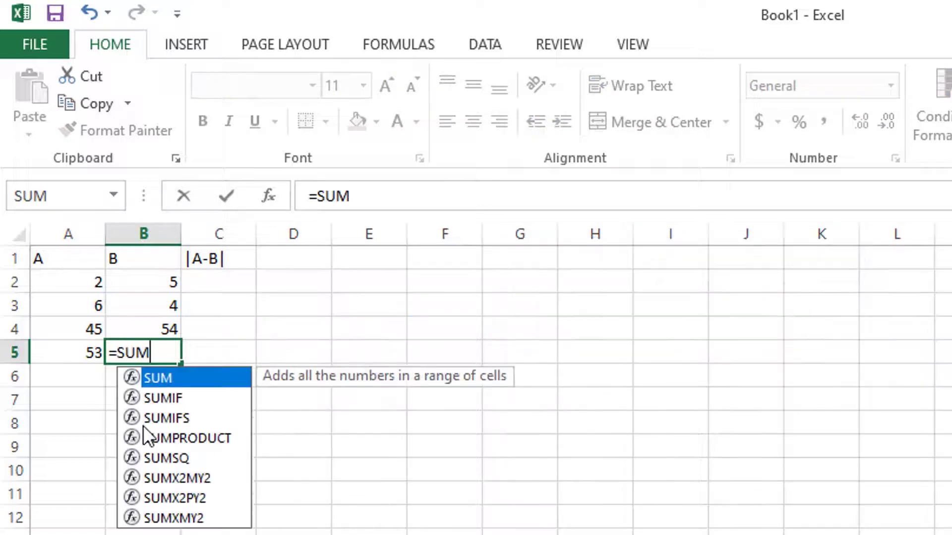
pyautogui.doubleClick(164, 376)
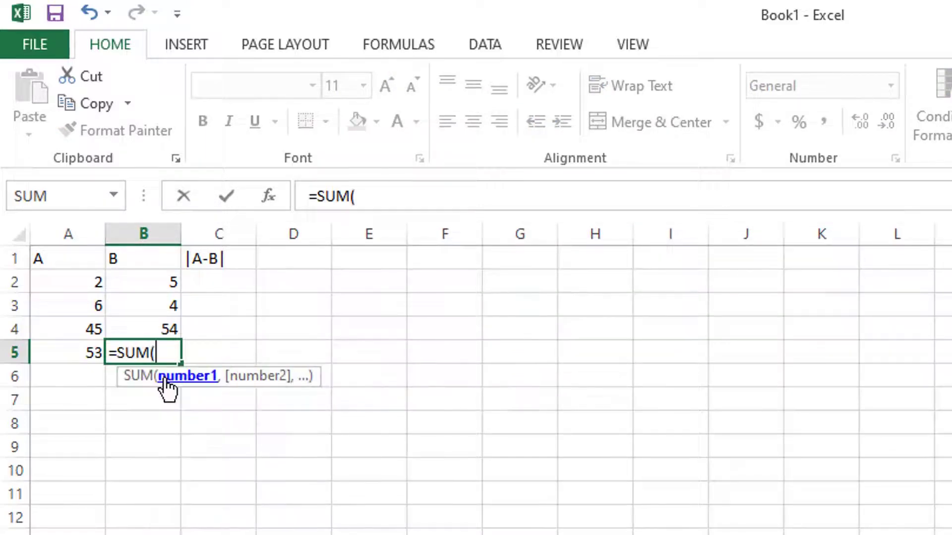
pyautogui.moveTo(147, 281); pyautogui.dragTo(150, 329)
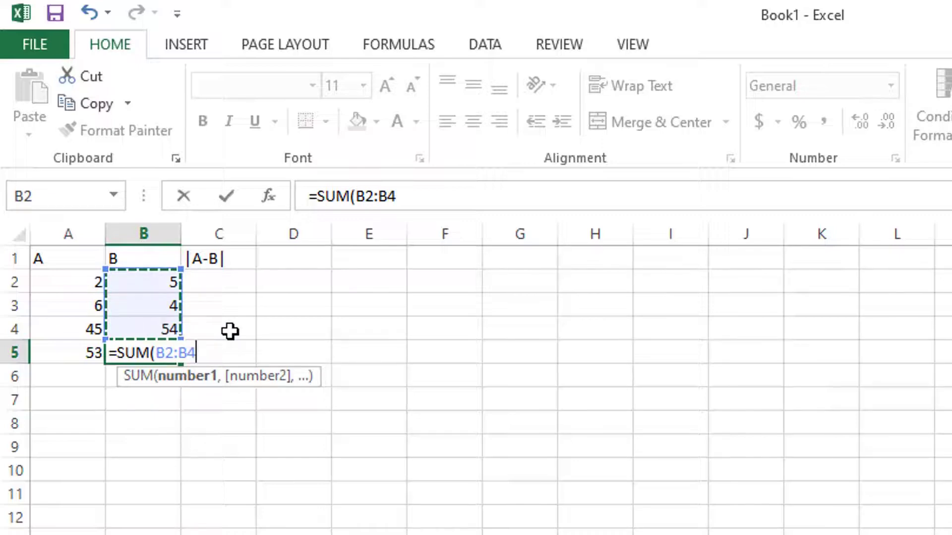
pyautogui.write(')')
pyautogui.press('Return')
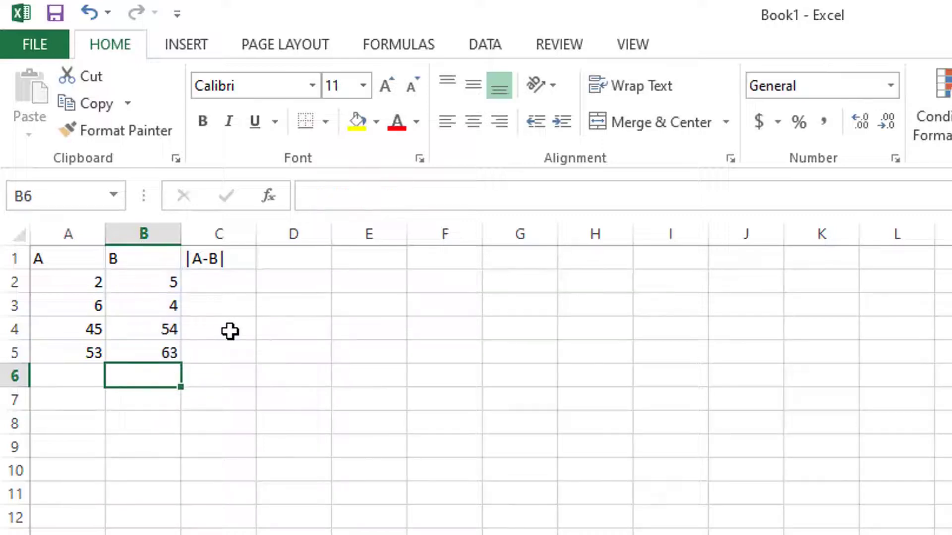
# Step: Enter the formula =AVERAGE(A2:A4) in cell A6 and check it in the cell
pyautogui.click(61, 382)
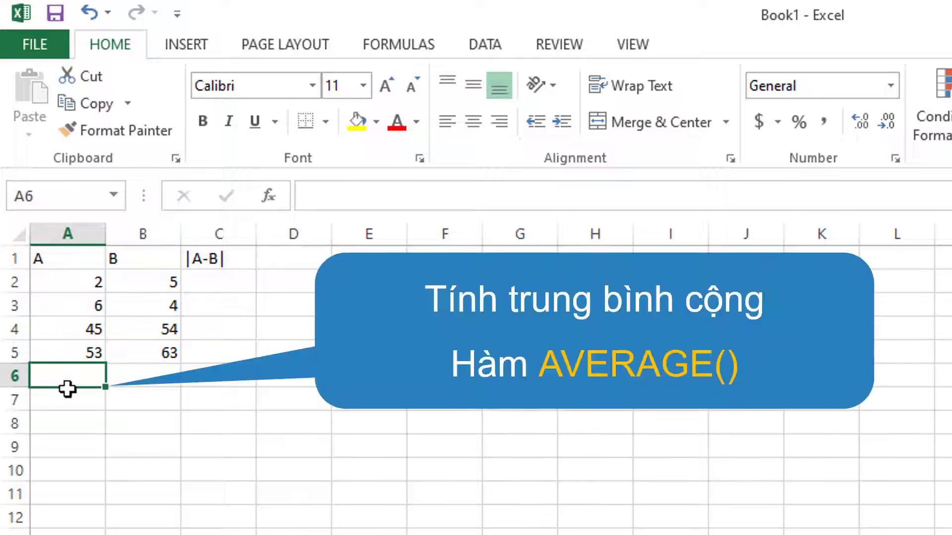
pyautogui.write('=AVE')
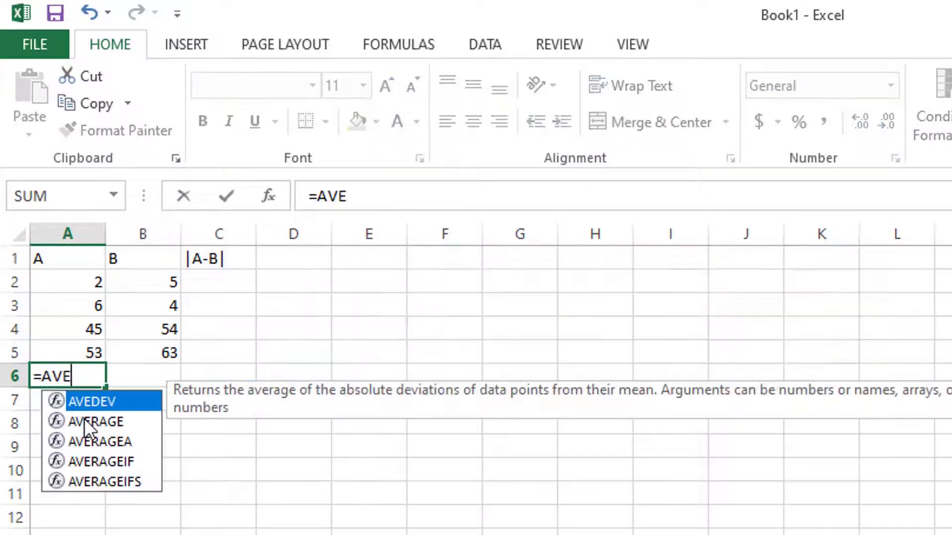
pyautogui.write('R')
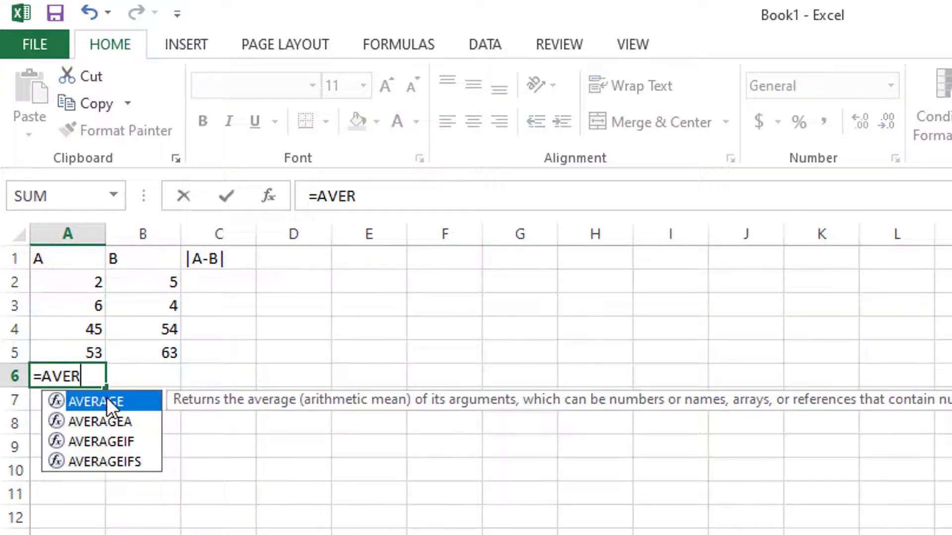
pyautogui.doubleClick(124, 399)
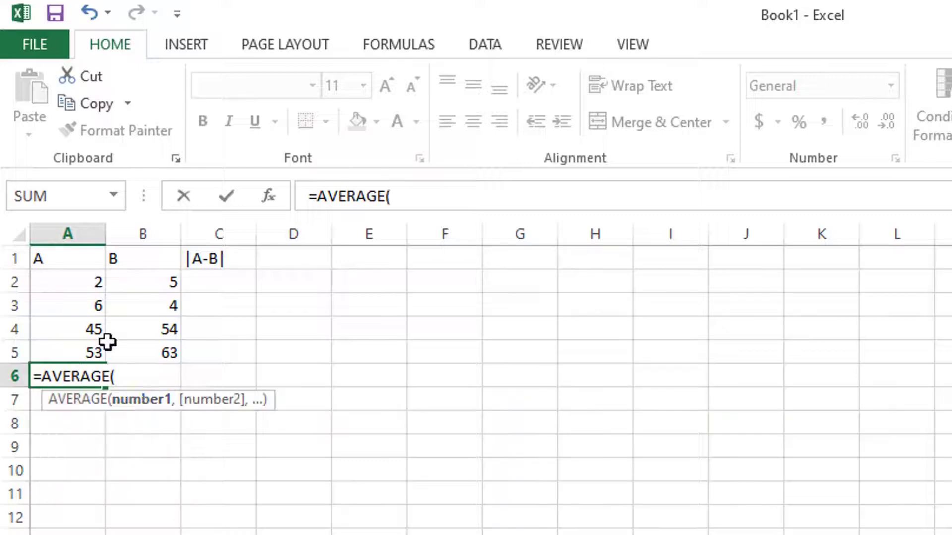
pyautogui.moveTo(71, 276); pyautogui.dragTo(71, 319)
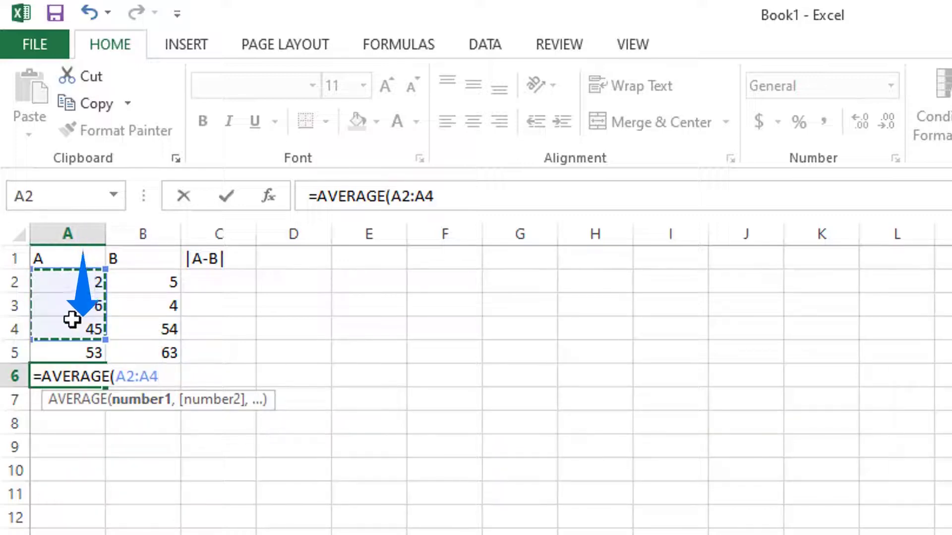
pyautogui.write(')')
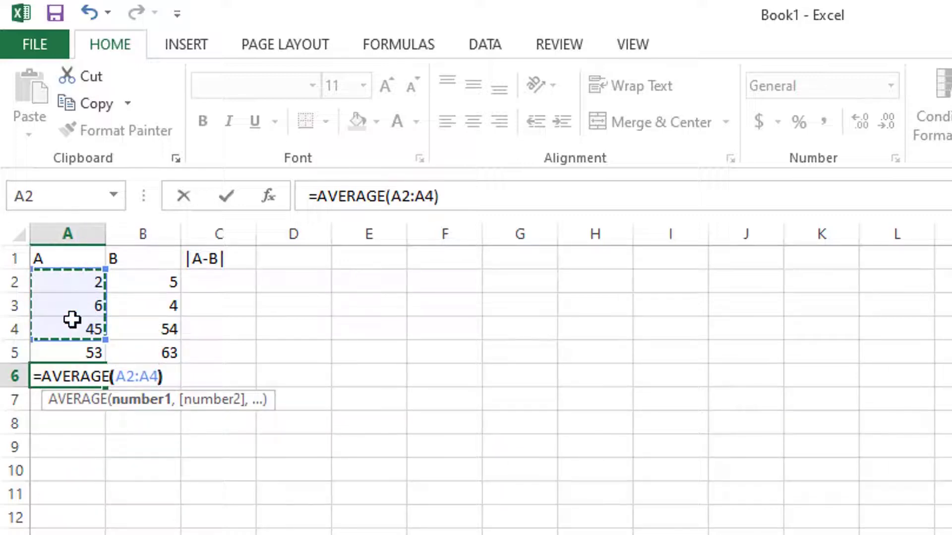
pyautogui.press('Return')
pyautogui.click(94, 375)
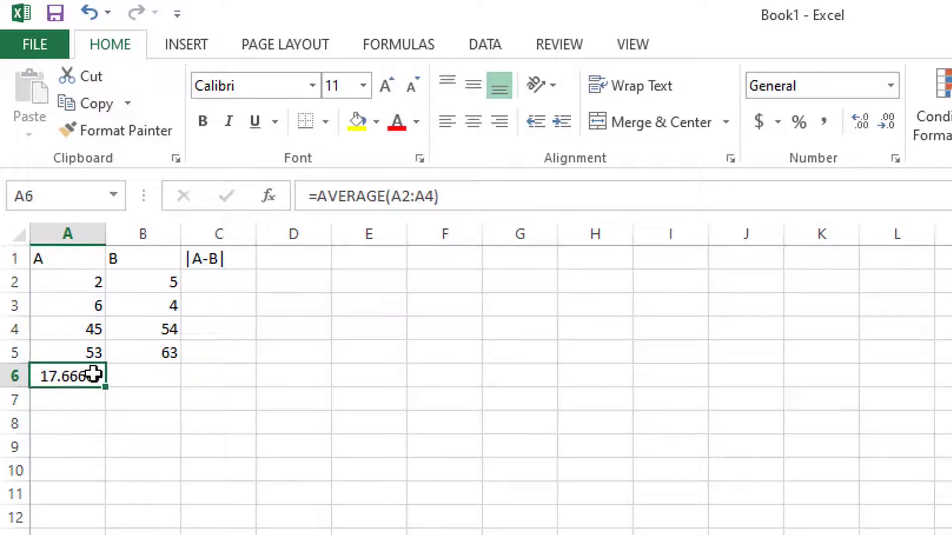
pyautogui.doubleClick(93, 376)
pyautogui.press('Return')
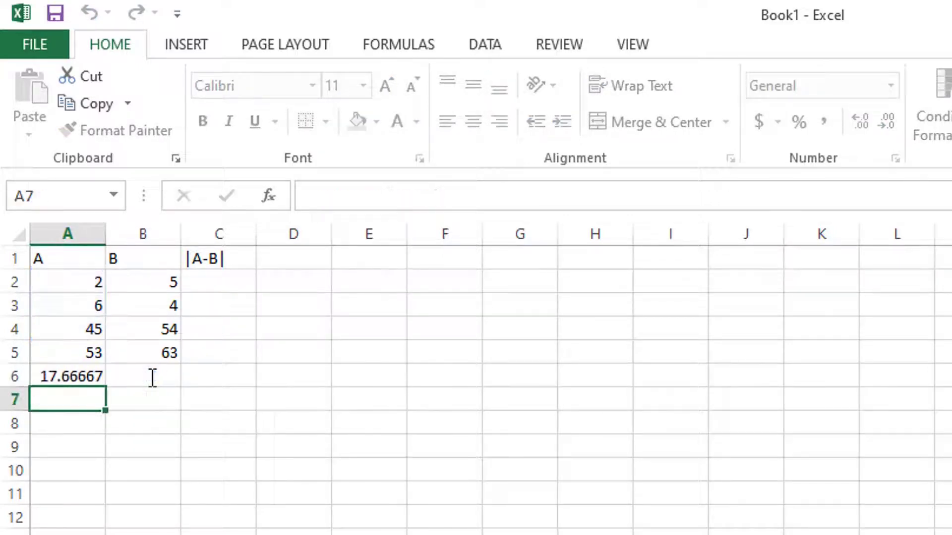
# Step: Enter the formula =AVERAGE(B2:B4) in cell B6 and check it in the cell
pyautogui.click(153, 378)
pyautogui.write('=A')
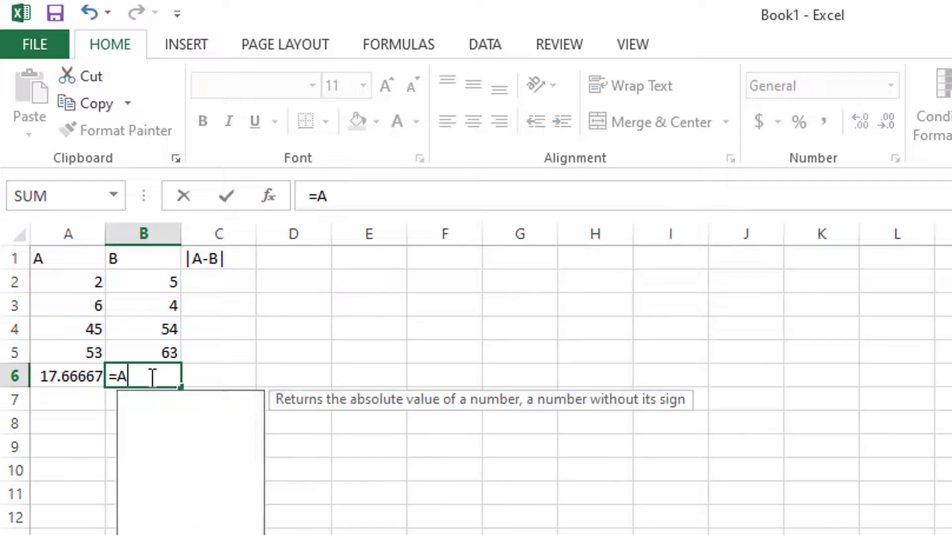
pyautogui.write('VER')
pyautogui.press('Tab')
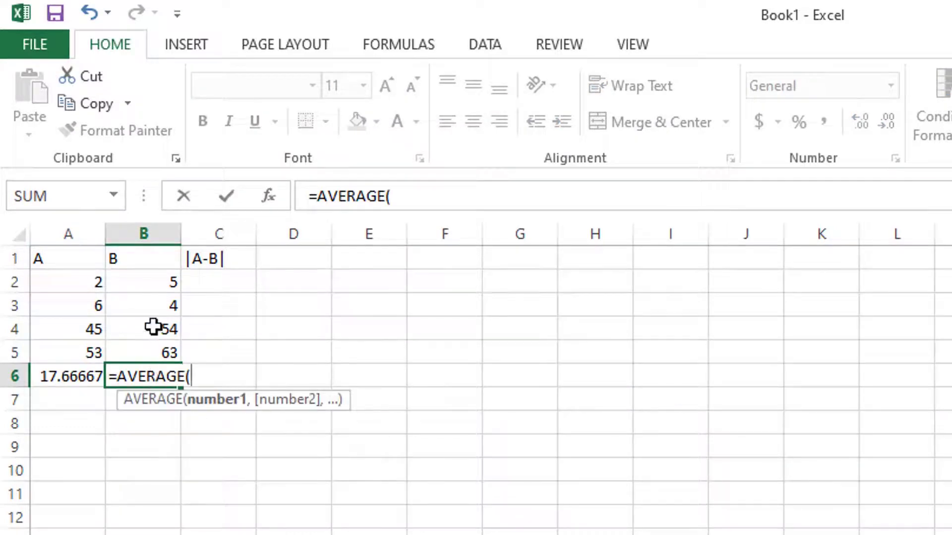
pyautogui.moveTo(155, 283); pyautogui.dragTo(157, 330)
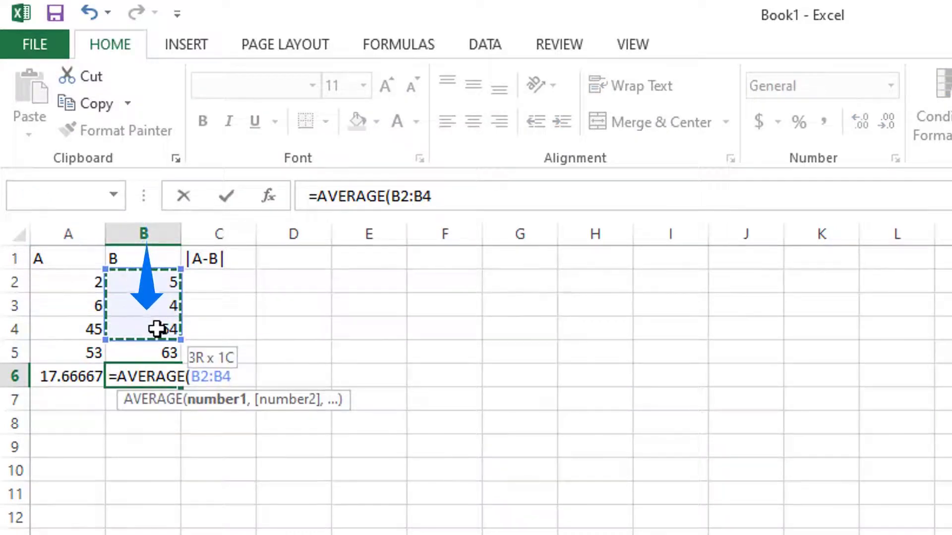
pyautogui.write(')')
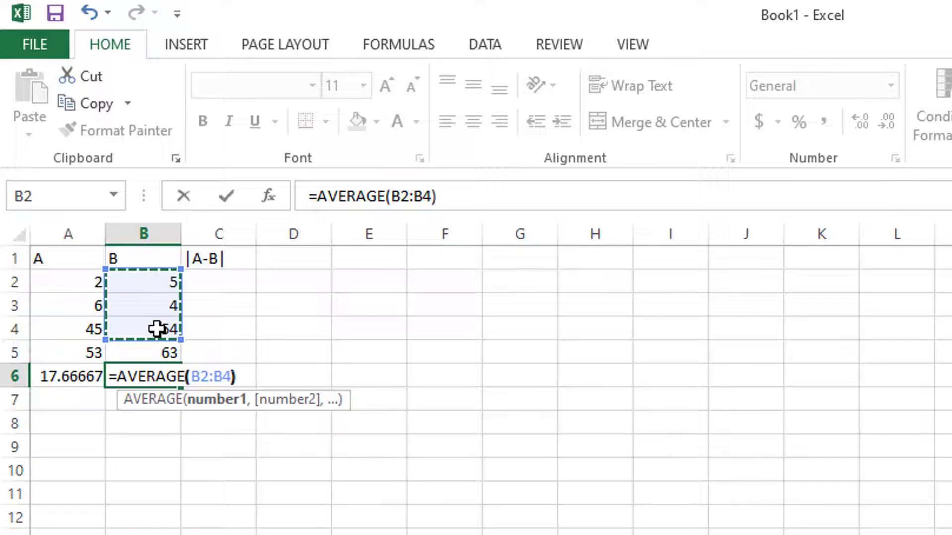
pyautogui.press('Return')
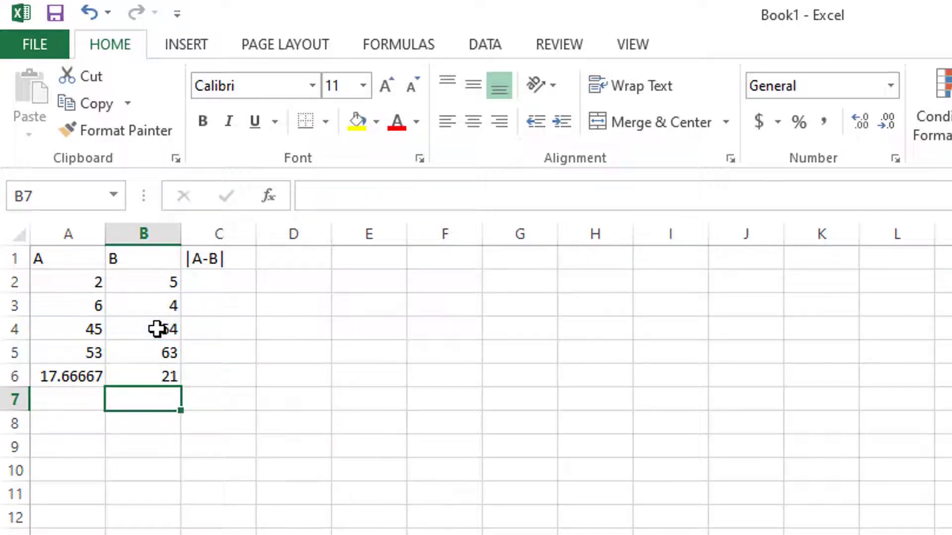
pyautogui.doubleClick(147, 375)
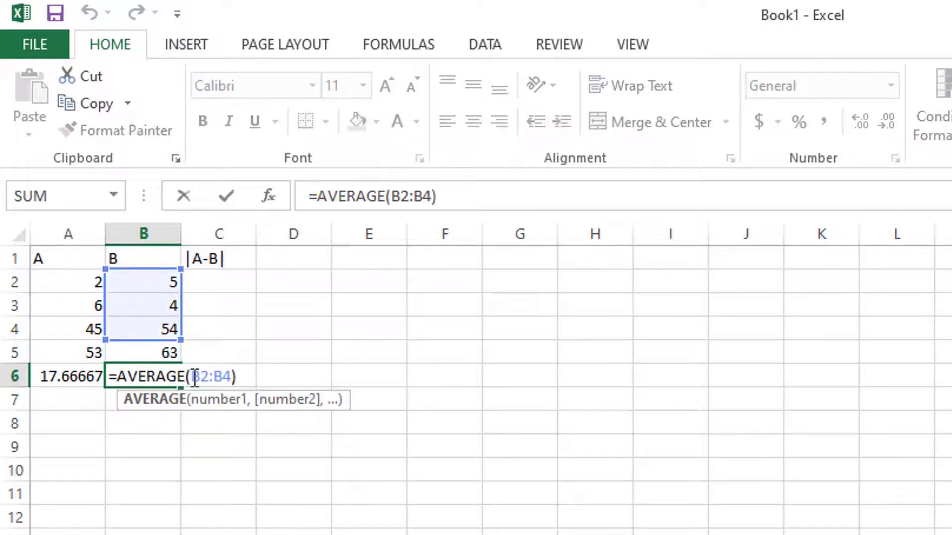
pyautogui.press('Return')
# Step: Enter the formula =ABS(A2-B2) in cell C2 to calculate the absolute difference for the first row
pyautogui.click(212, 281)
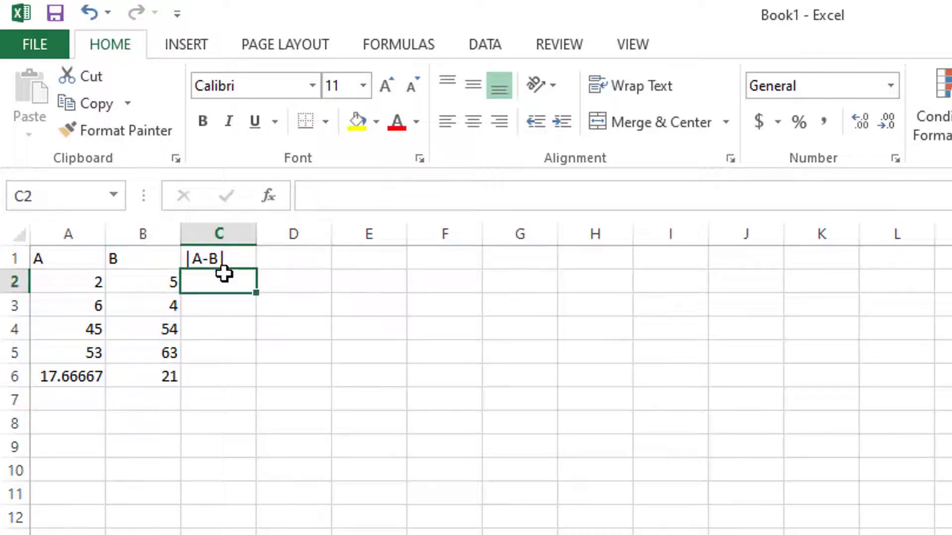
pyautogui.click(229, 257)
pyautogui.click(223, 283)
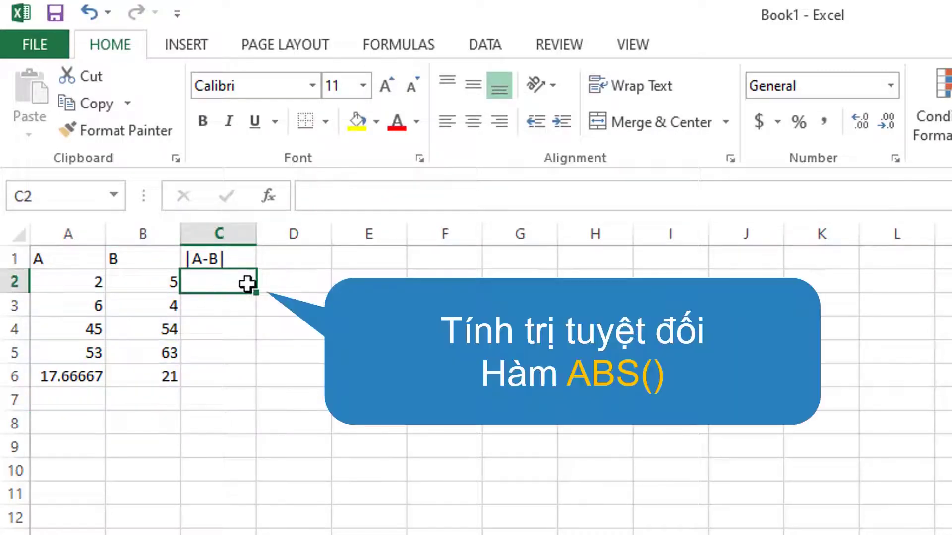
pyautogui.write('=AB')
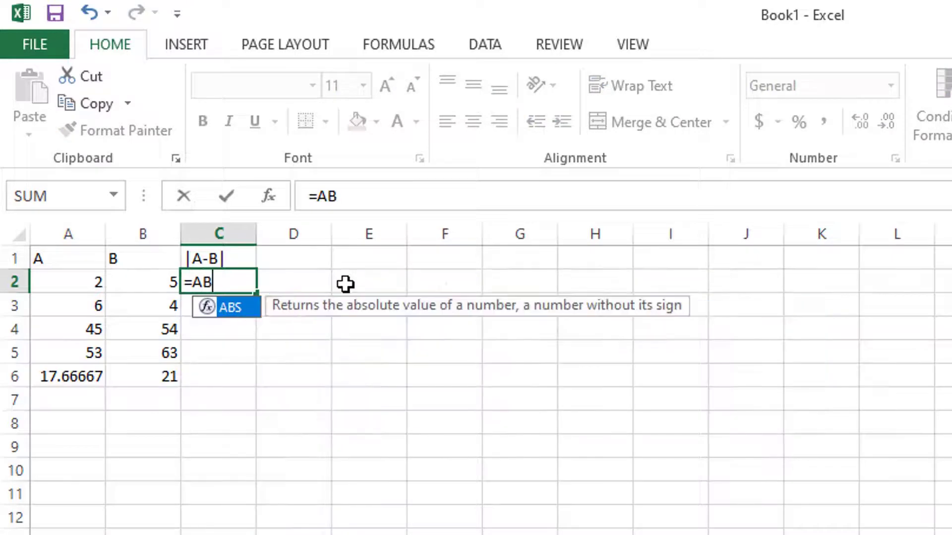
pyautogui.write('S(')
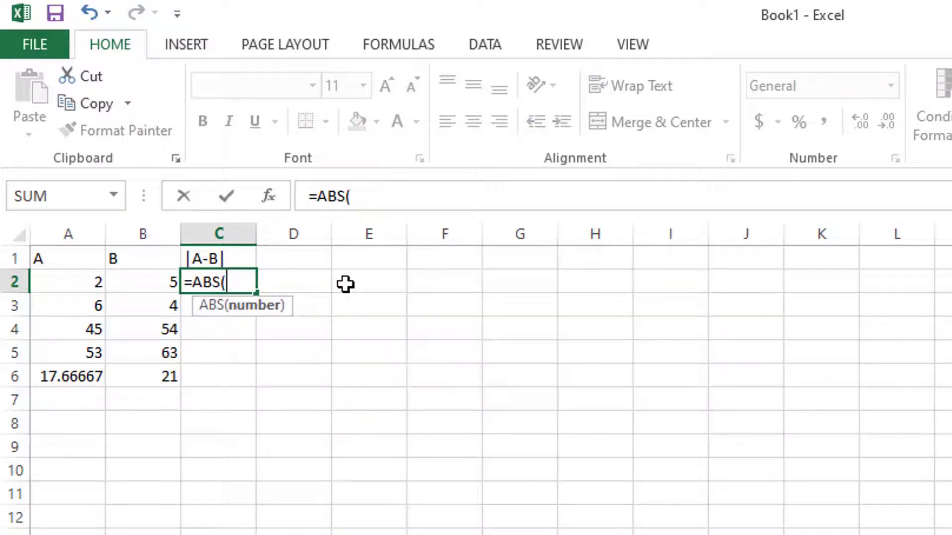
pyautogui.click(91, 283)
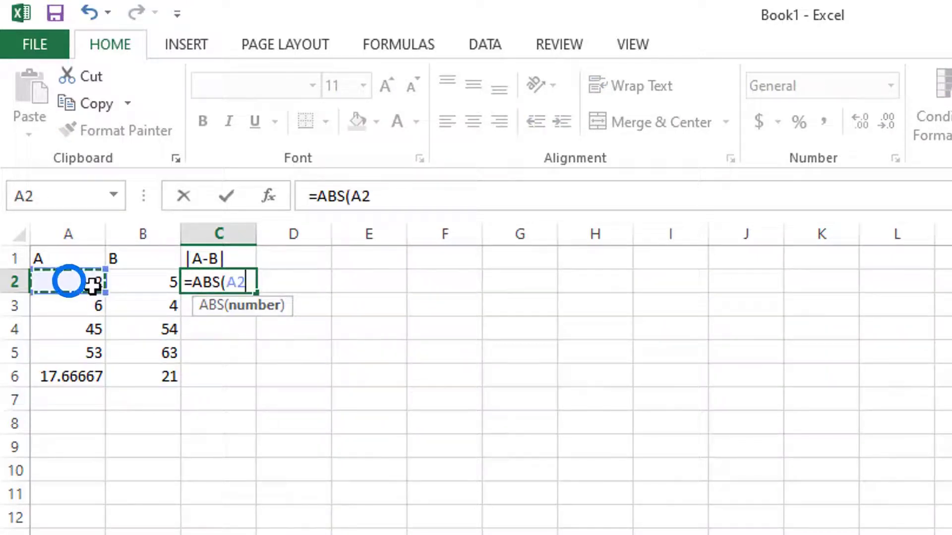
pyautogui.write('-')
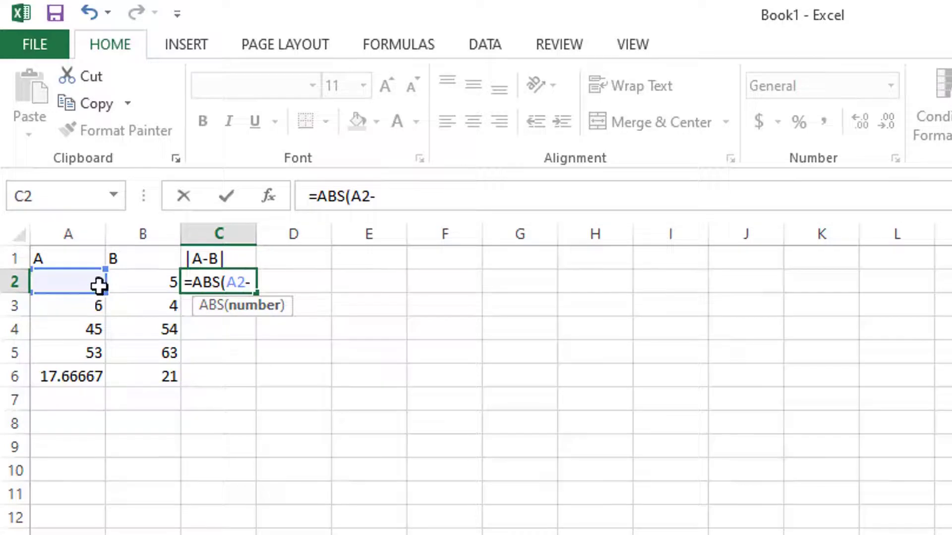
pyautogui.click(129, 285)
pyautogui.write(')')
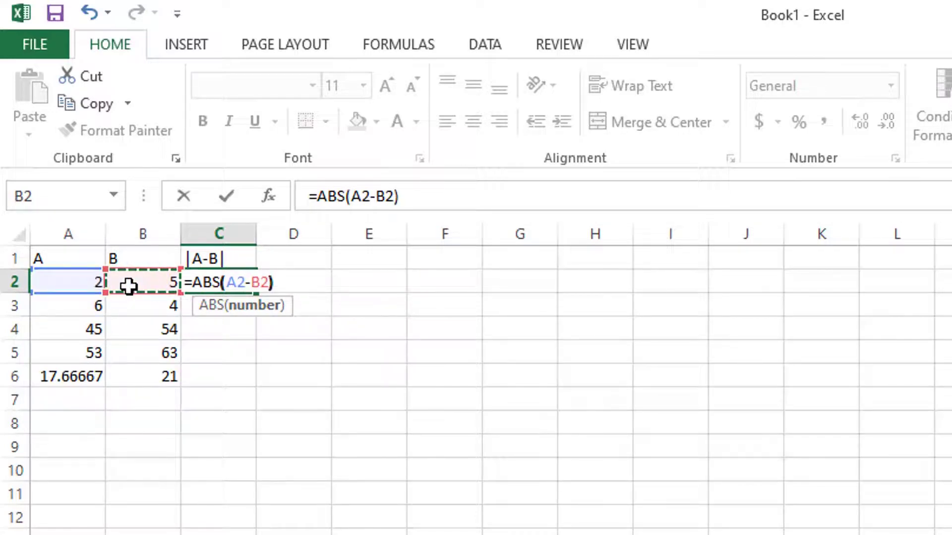
pyautogui.press('Return')
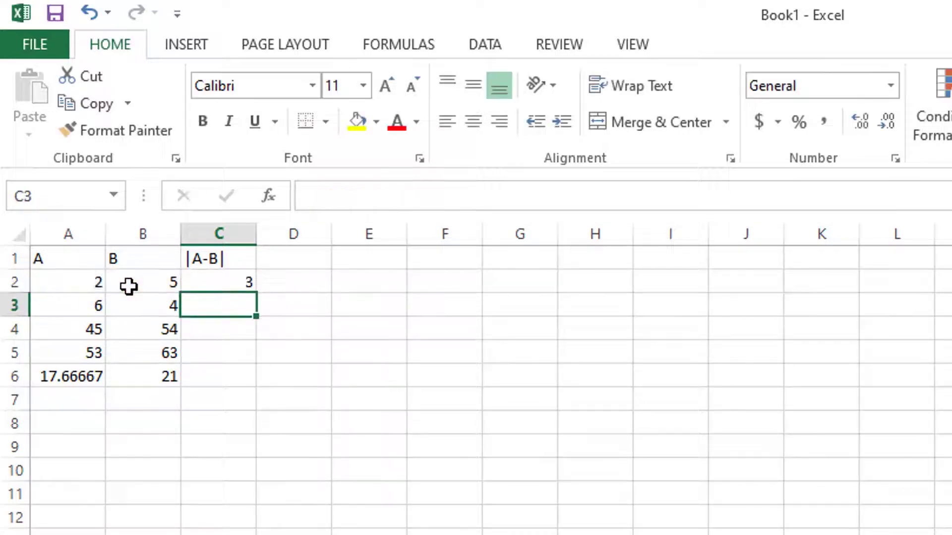
# Step: Fill the ABS formula from C2 down to C4 and check the formula in each of the three cells
pyautogui.click(195, 282)
pyautogui.moveTo(258, 294); pyautogui.dragTo(251, 338)
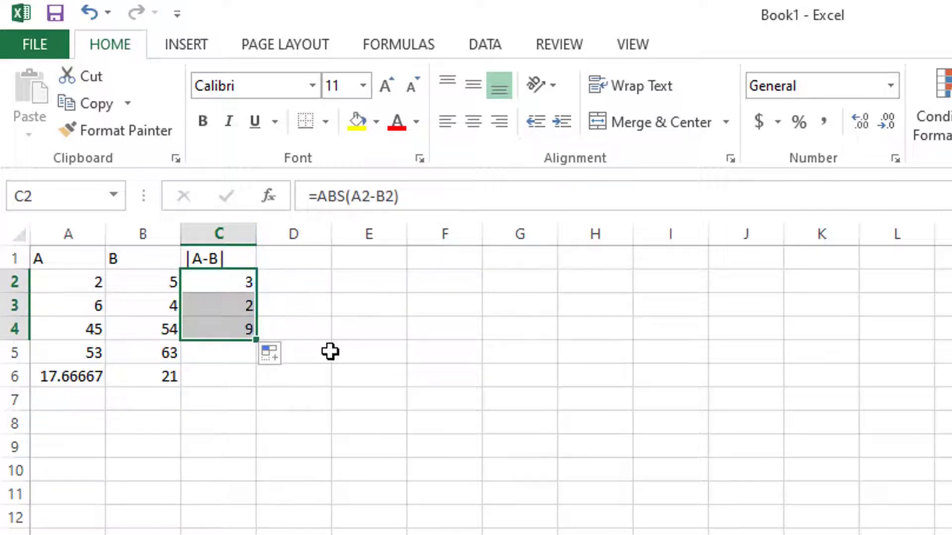
pyautogui.click(331, 352)
pyautogui.doubleClick(223, 281)
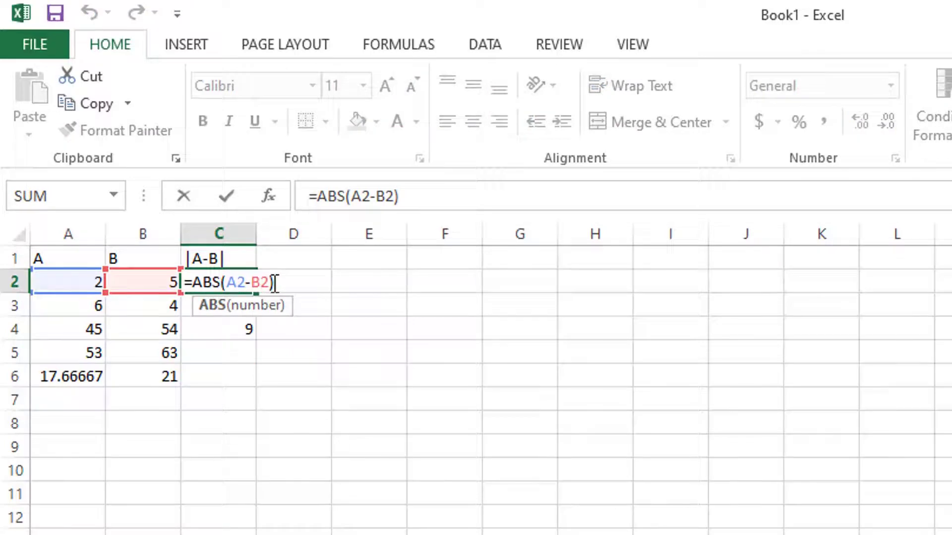
pyautogui.click(223, 303)
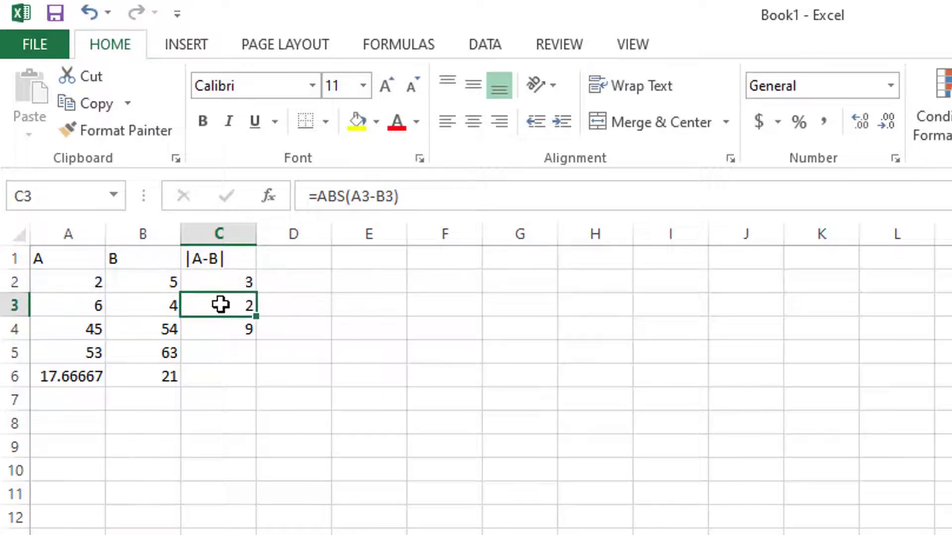
pyautogui.doubleClick(222, 304)
pyautogui.click(225, 329)
pyautogui.doubleClick(226, 329)
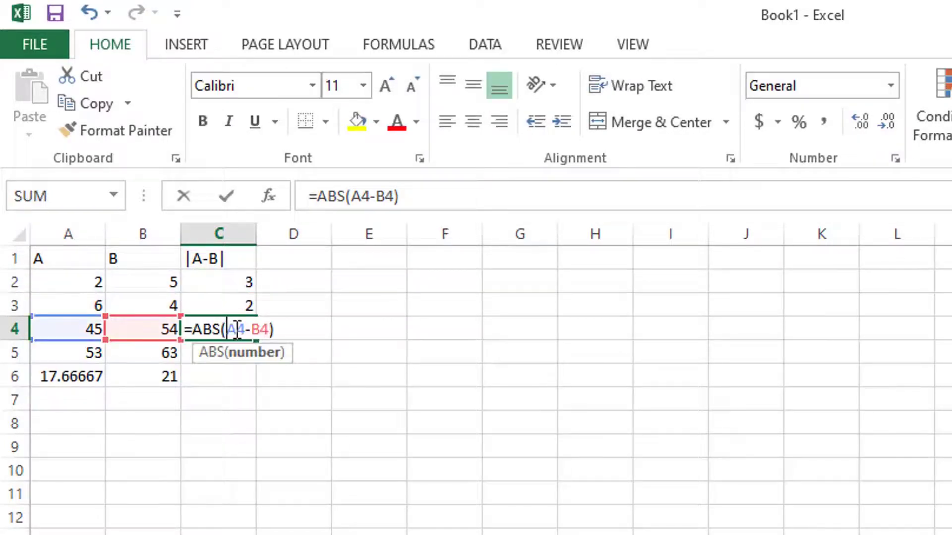
pyautogui.press('Return')
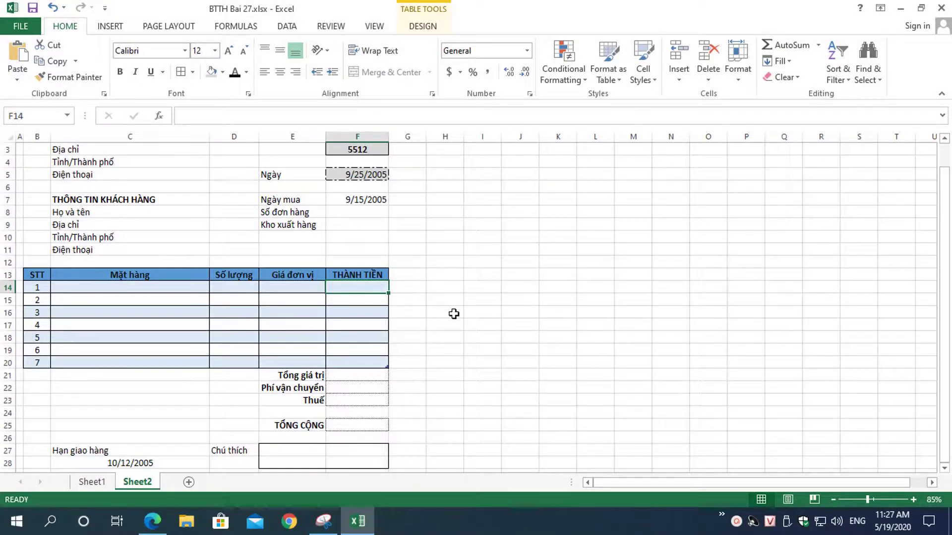
# Step: Enter the formula =[@[Số lượng]]*[@[Giá đơn vị]] in cell F14 to calculate the THÀNH TIỀN column
pyautogui.write('=')
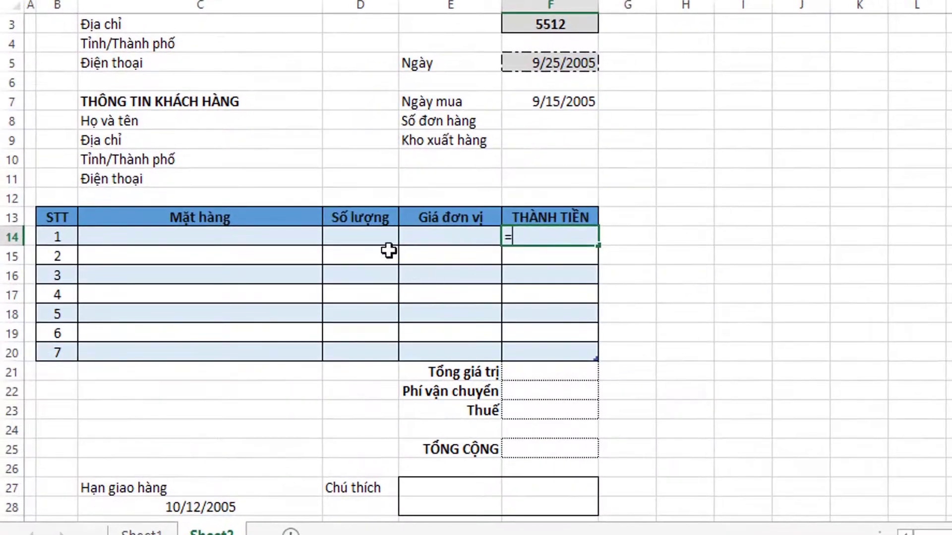
pyautogui.click(373, 240)
pyautogui.write('*')
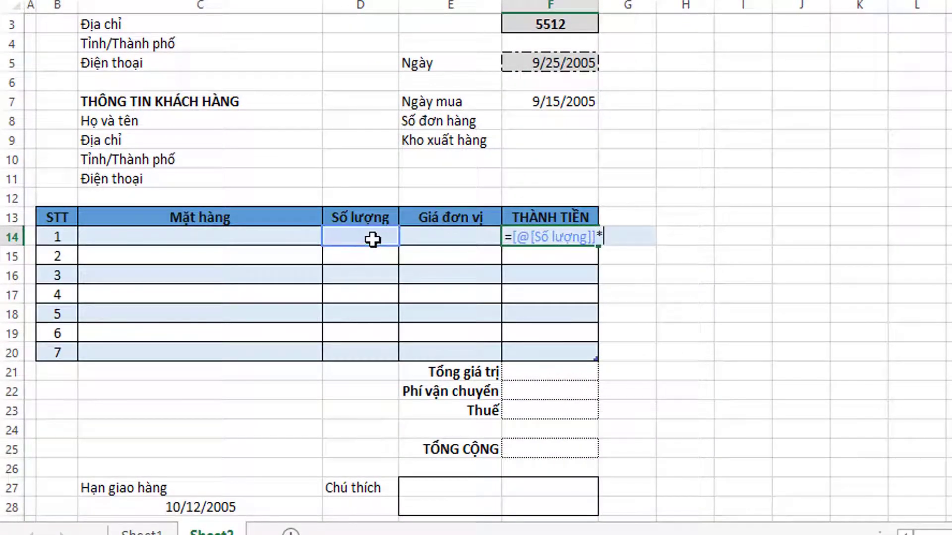
pyautogui.click(422, 235)
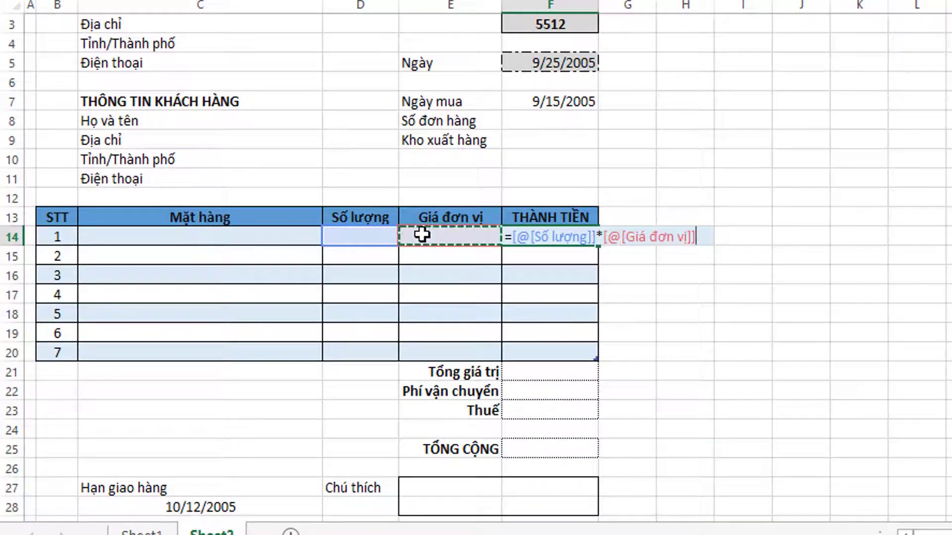
pyautogui.press('Return')
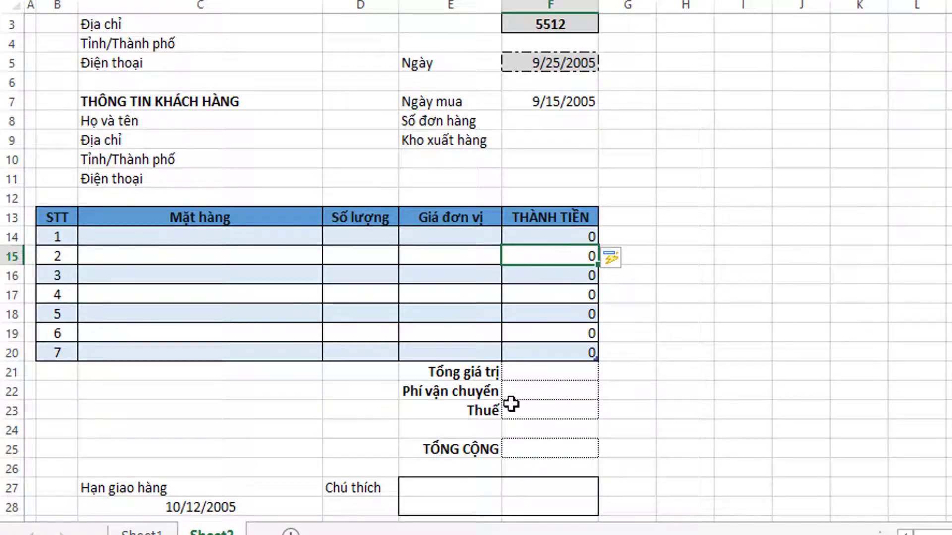
# Step: Enter =SUM(Table1[THÀNH TIỀN]) in cell F21 for Tổng giá trị and 0 in cell F22 for Phí vận chuyển
pyautogui.click(529, 378)
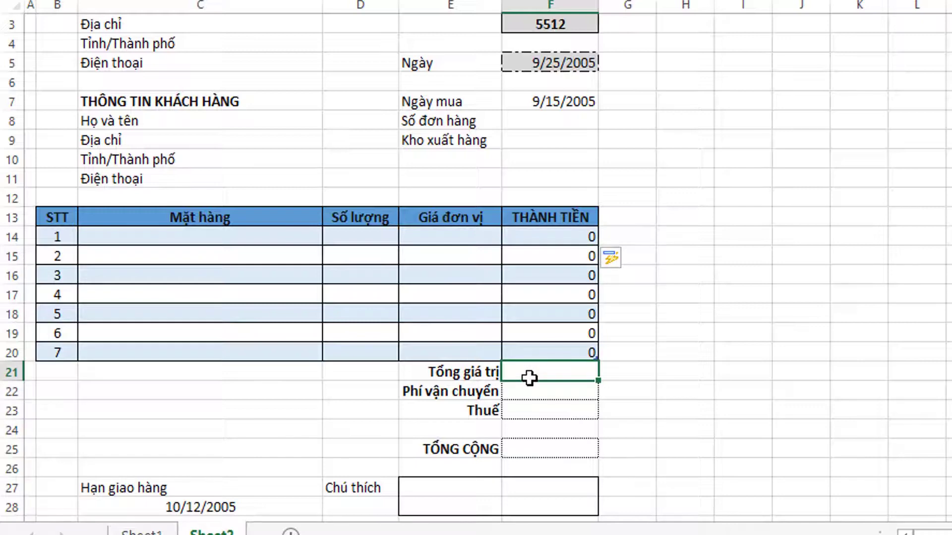
pyautogui.write('=sum')
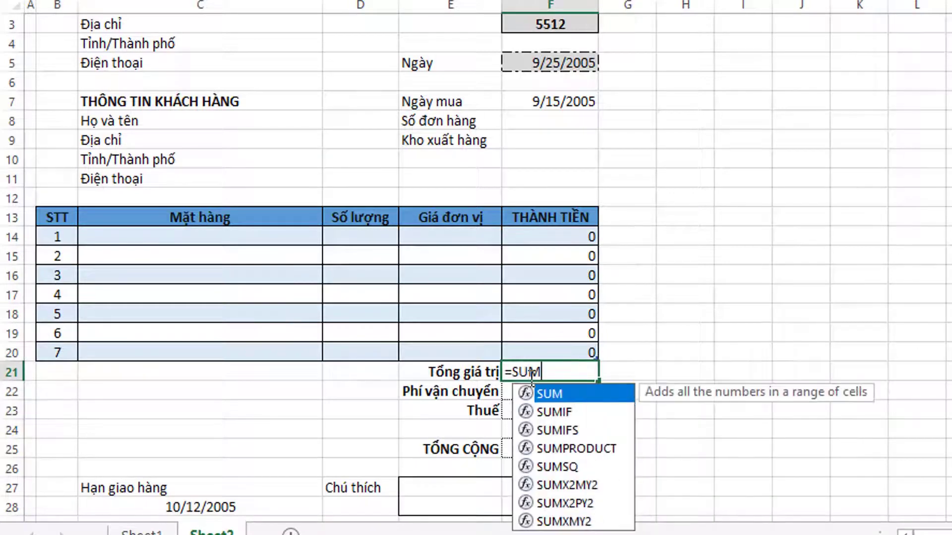
pyautogui.write('(')
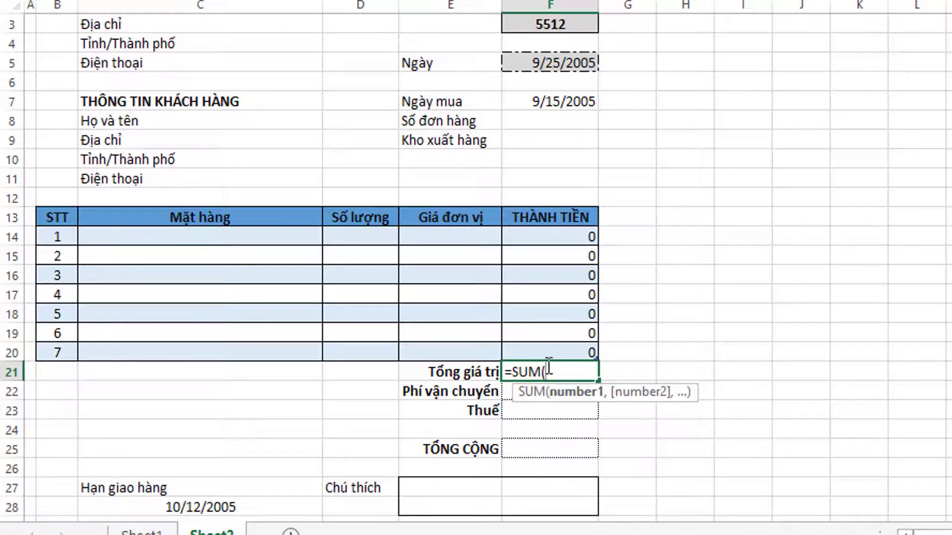
pyautogui.moveTo(557, 238); pyautogui.dragTo(574, 354)
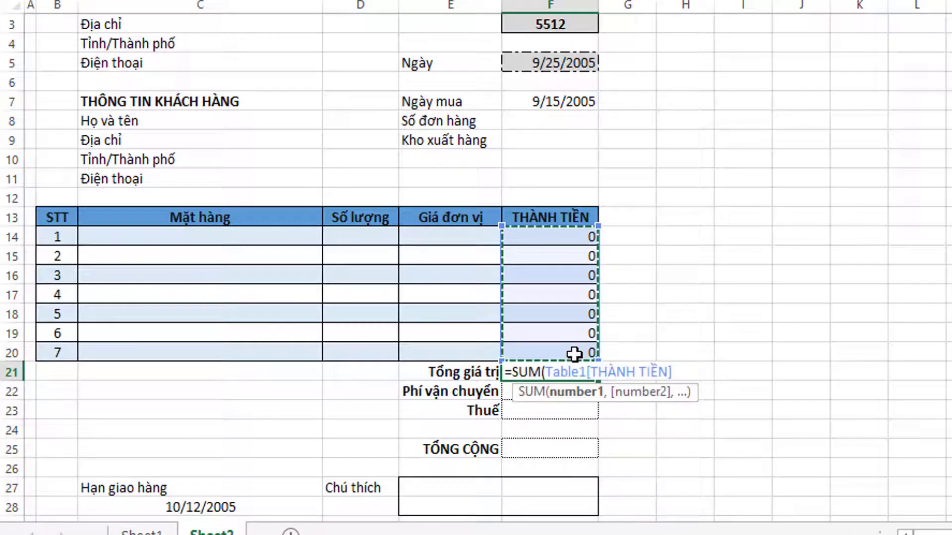
pyautogui.write(')')
pyautogui.press('Return')
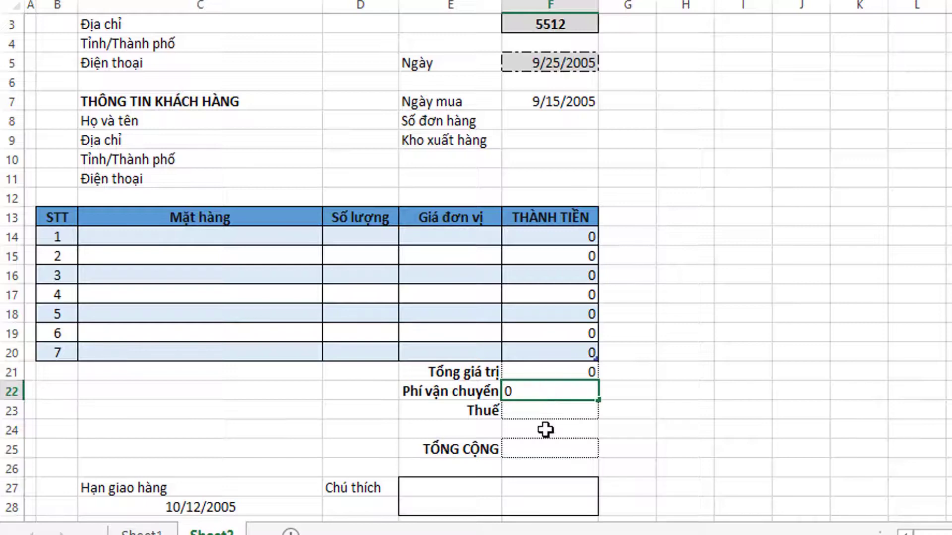
# Step: Enter the formula =10%*F21 in cell F23 to calculate the tax (Thuế)
pyautogui.click(553, 411)
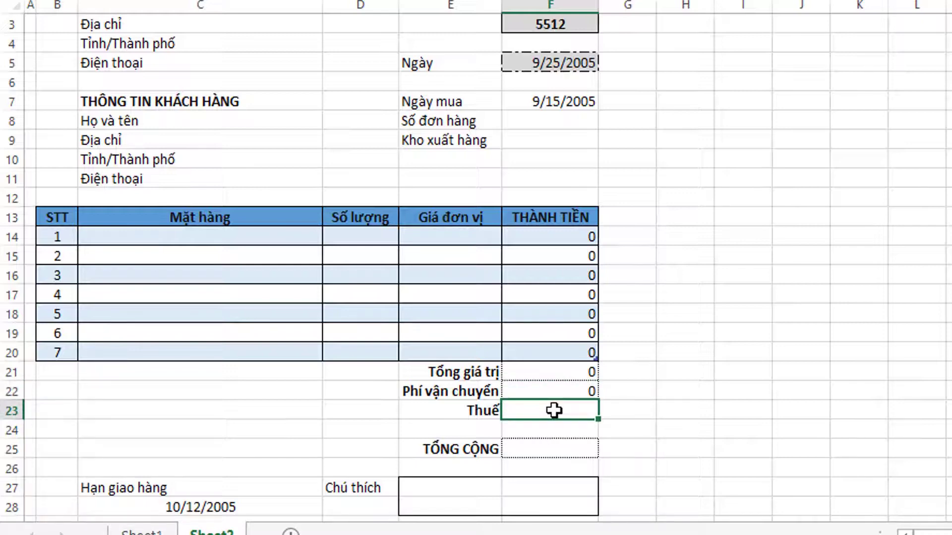
pyautogui.write('=10%*')
pyautogui.click(547, 372)
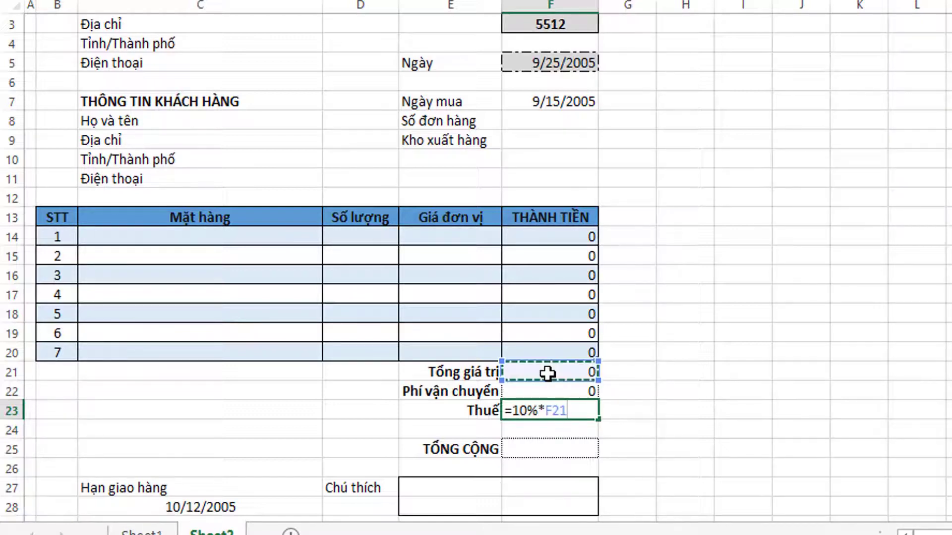
pyautogui.press('Return')
# Step: Enter the formula =SUM(F21:F23) in cell F25 to calculate TỔNG CỘNG
pyautogui.click(547, 483)
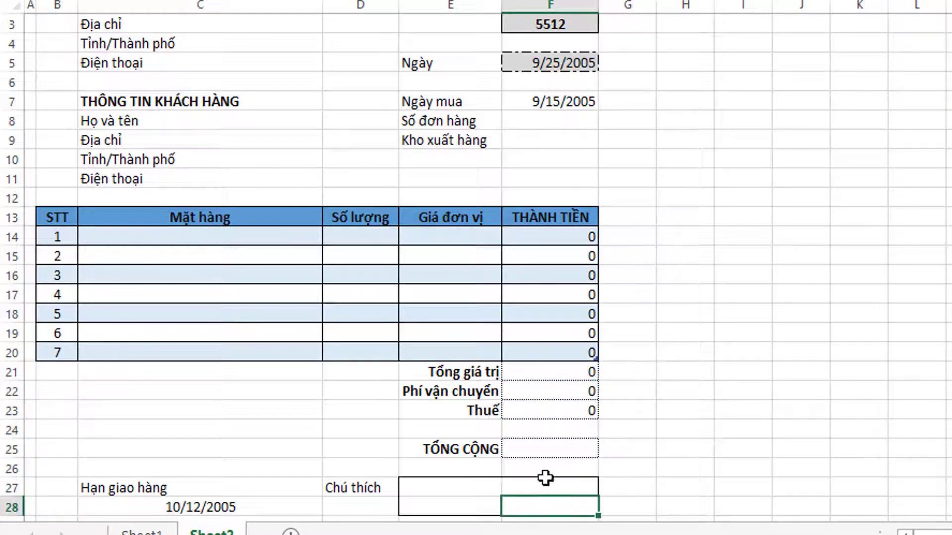
pyautogui.click(547, 450)
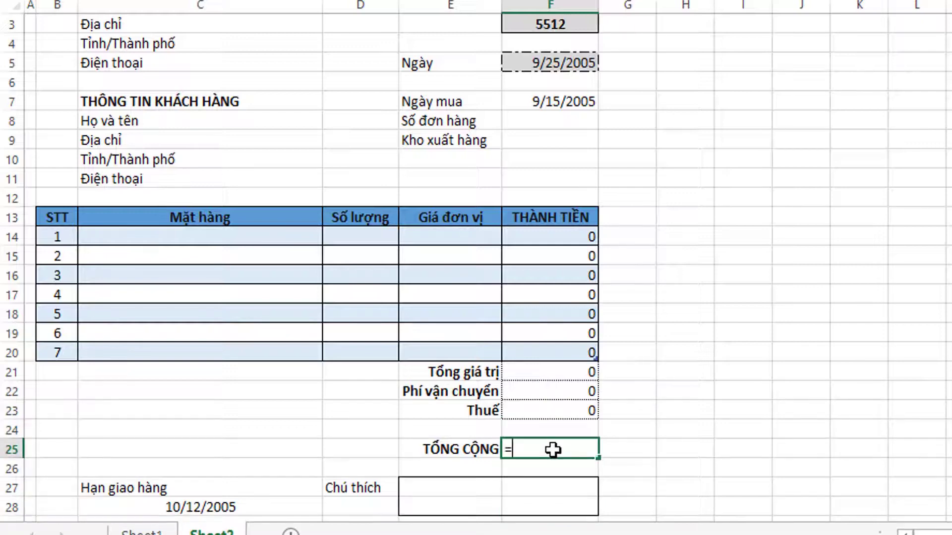
pyautogui.write('=SUM')
pyautogui.doubleClick(629, 437)
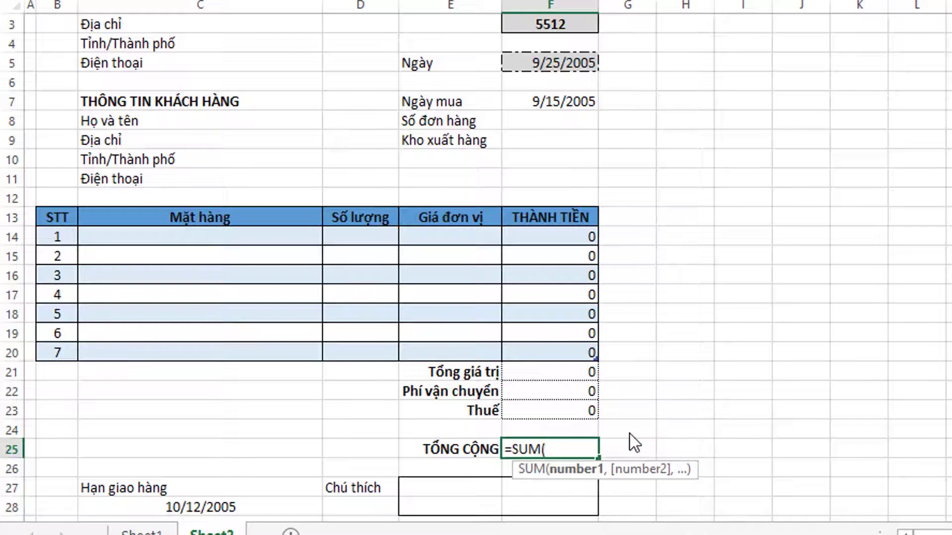
pyautogui.moveTo(564, 375); pyautogui.dragTo(564, 412)
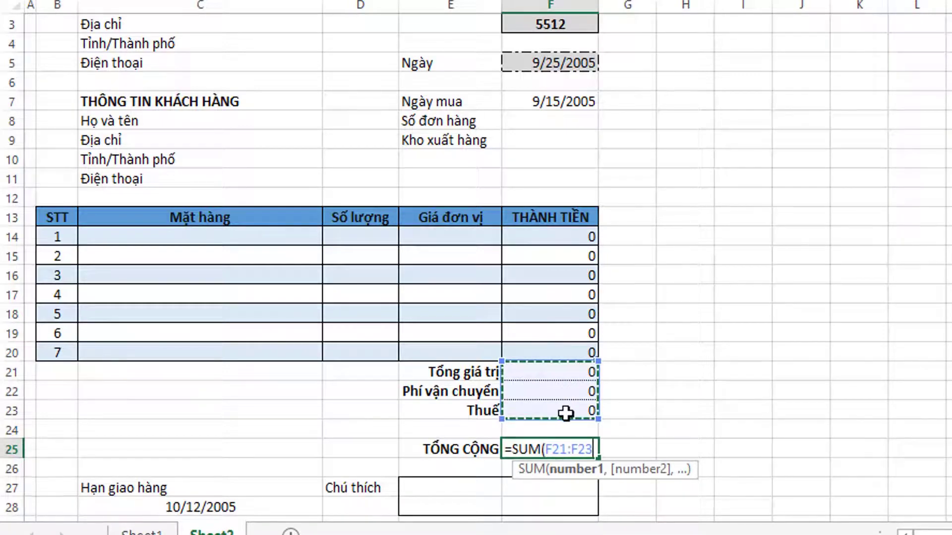
pyautogui.write(')')
pyautogui.press('Return')
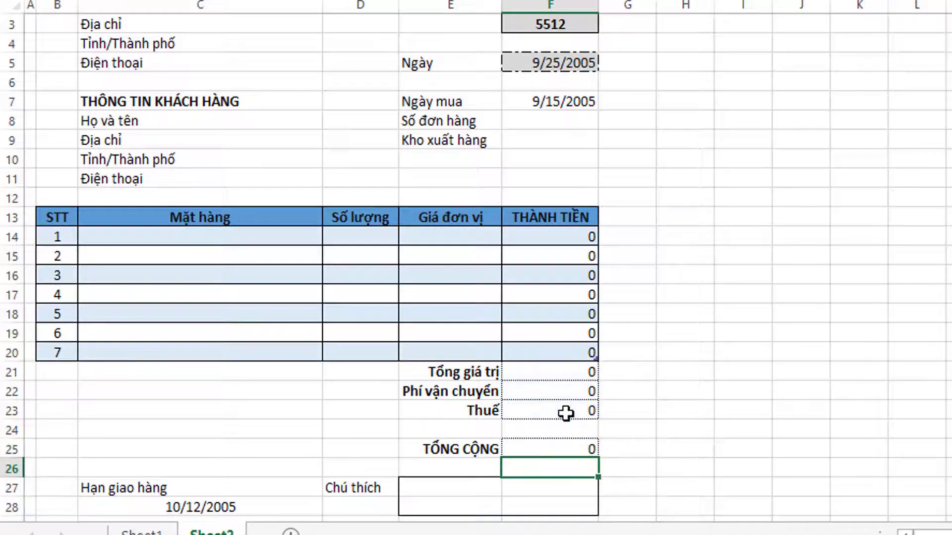
# Step: Increase the number format of cells F14:F23 and of the grand total in F25 to two decimal places
pyautogui.moveTo(559, 238); pyautogui.dragTo(566, 279)
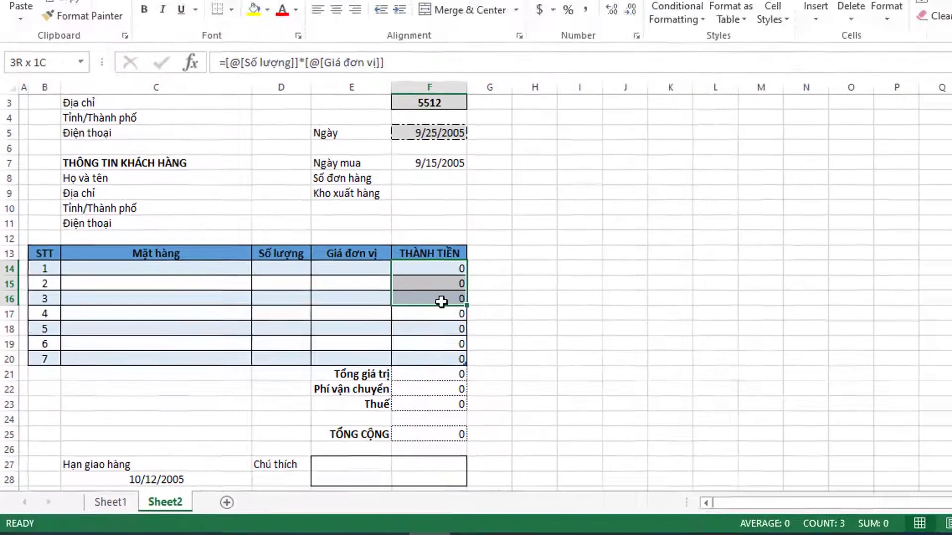
pyautogui.moveTo(441, 302); pyautogui.dragTo(443, 360)
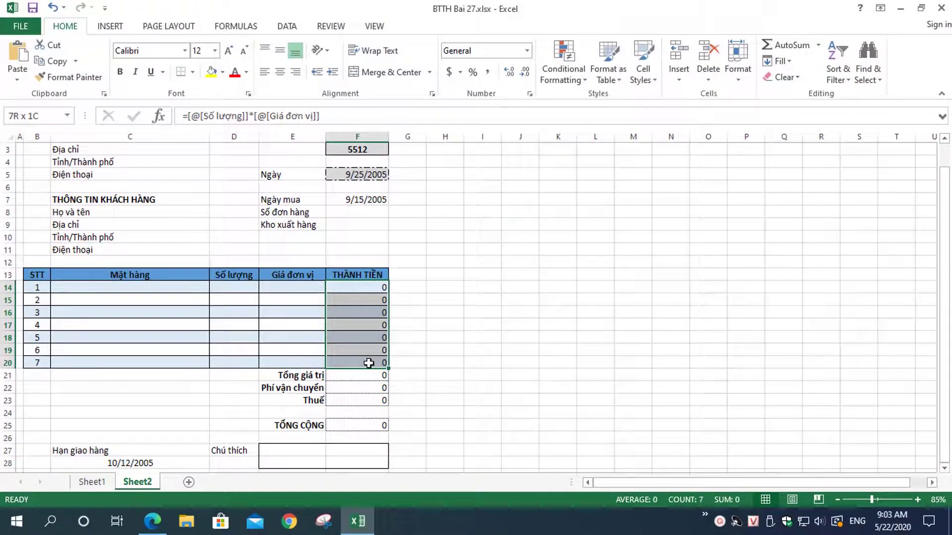
pyautogui.moveTo(369, 363); pyautogui.dragTo(371, 398)
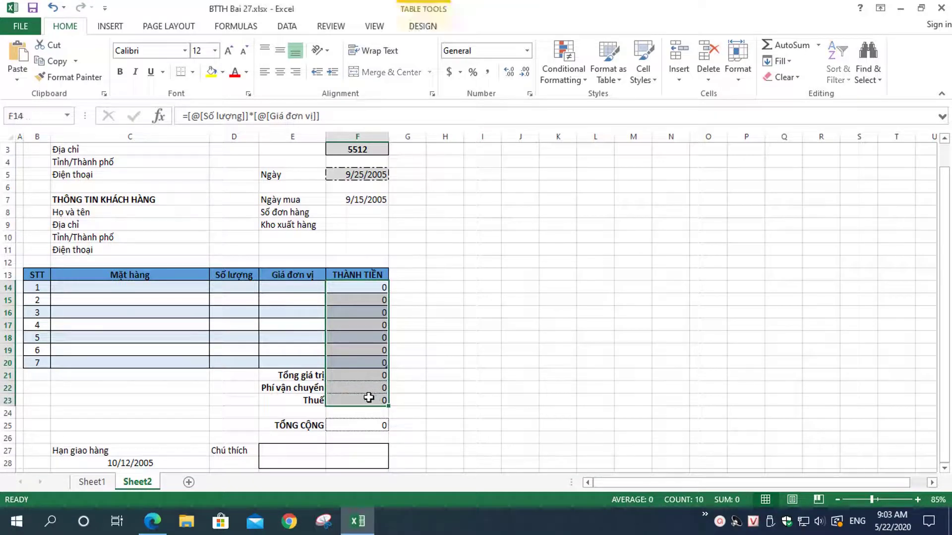
pyautogui.click(509, 76)
pyautogui.click(508, 75)
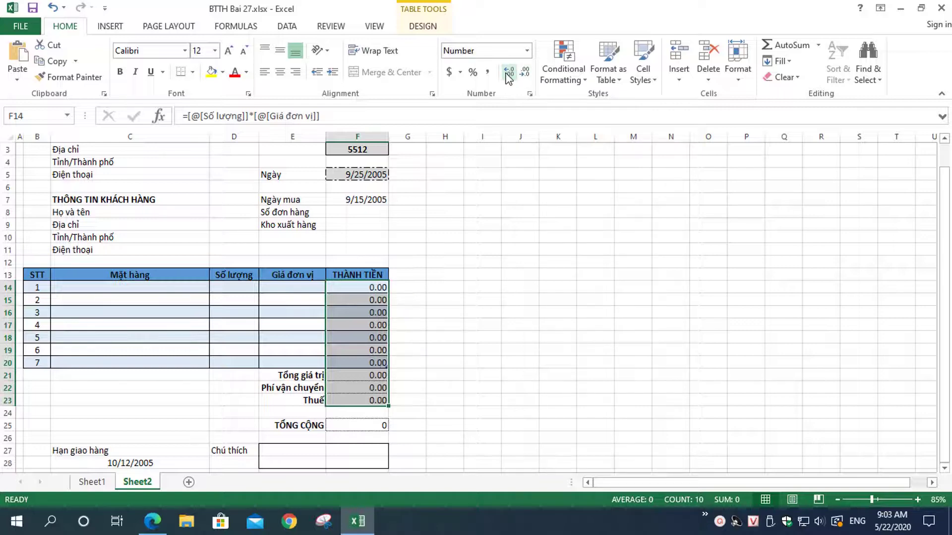
pyautogui.click(361, 424)
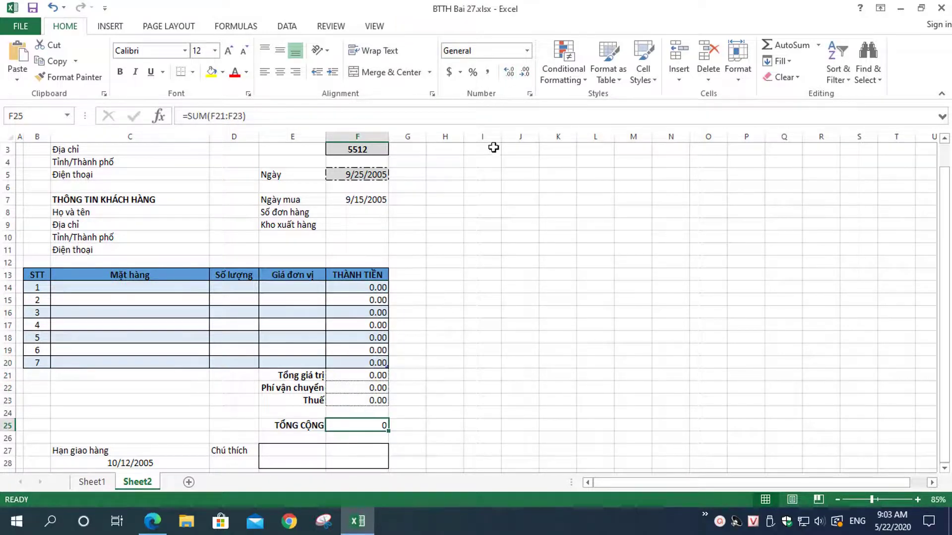
pyautogui.click(510, 79)
pyautogui.click(511, 78)
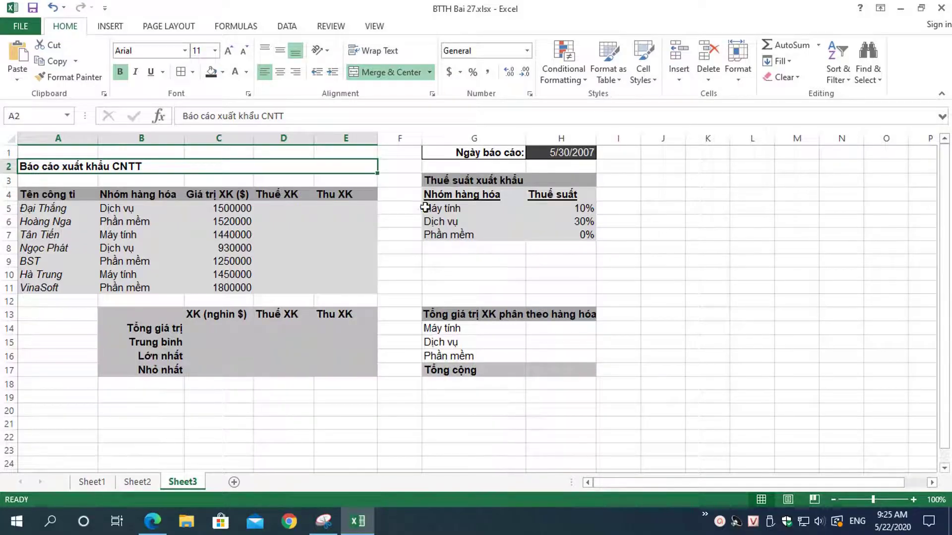
# Step: Begin a VLOOKUP formula in cell D5 with lookup value B5 and the absolute table range $G$5:$H$7
pyautogui.click(284, 211)
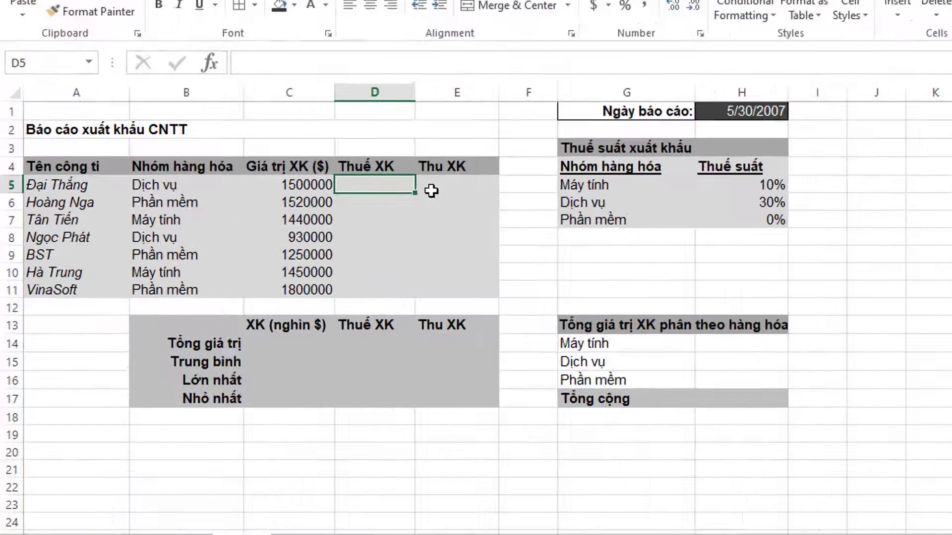
pyautogui.write('=')
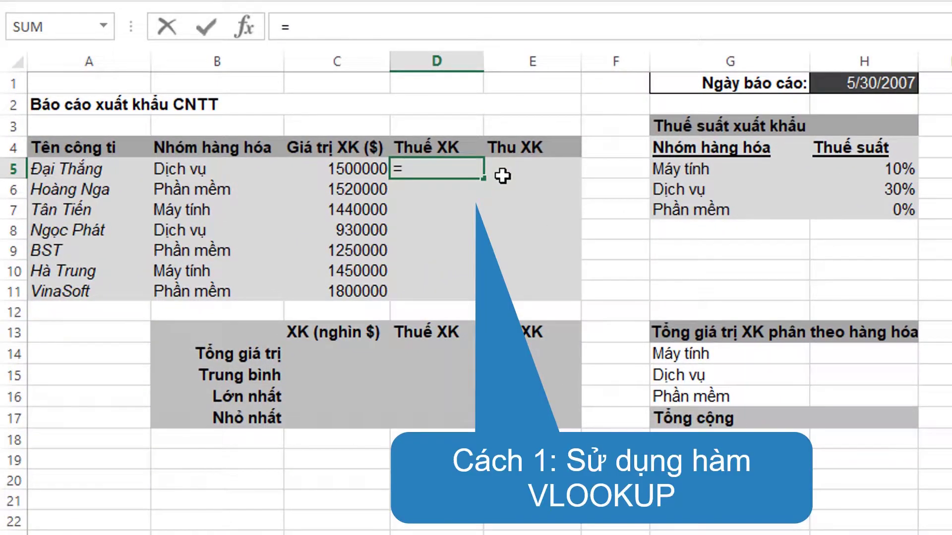
pyautogui.write('VLO')
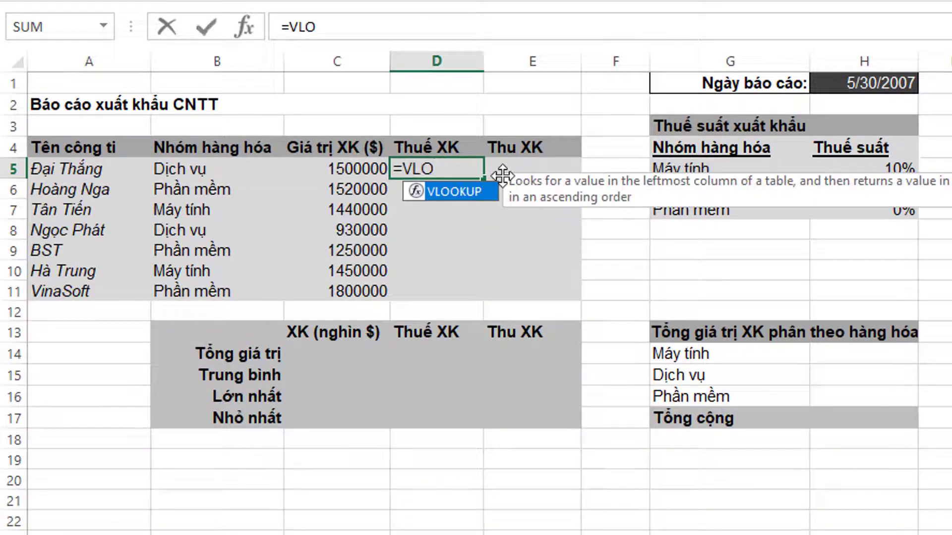
pyautogui.press('Tab')
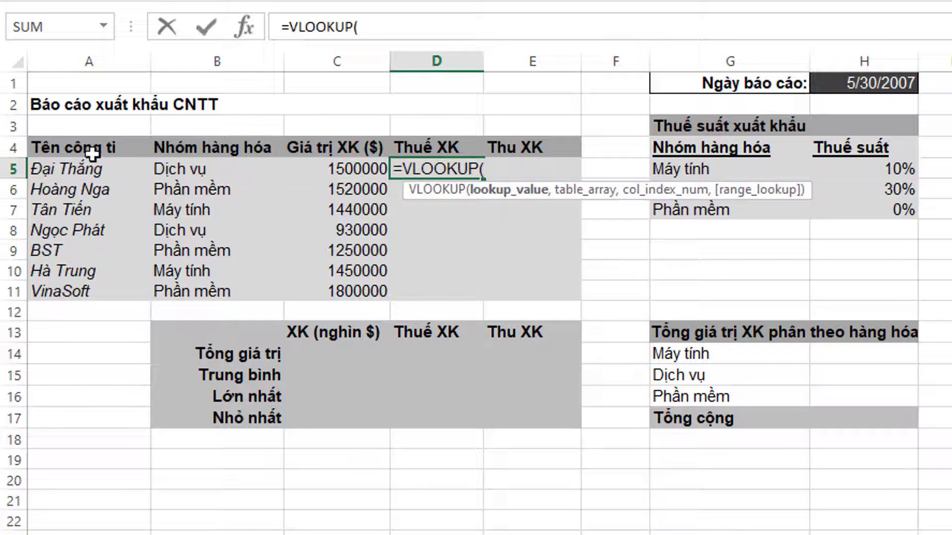
pyautogui.click(184, 173)
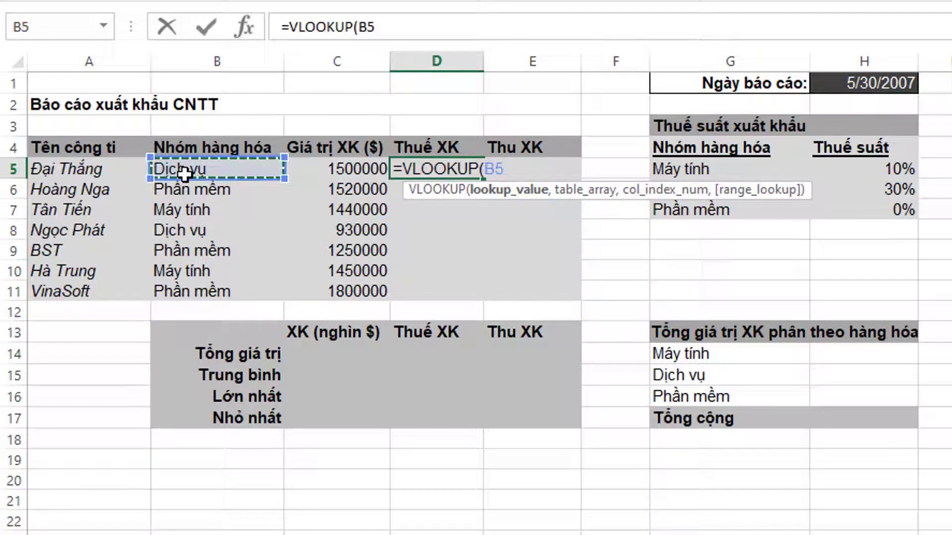
pyautogui.write(',')
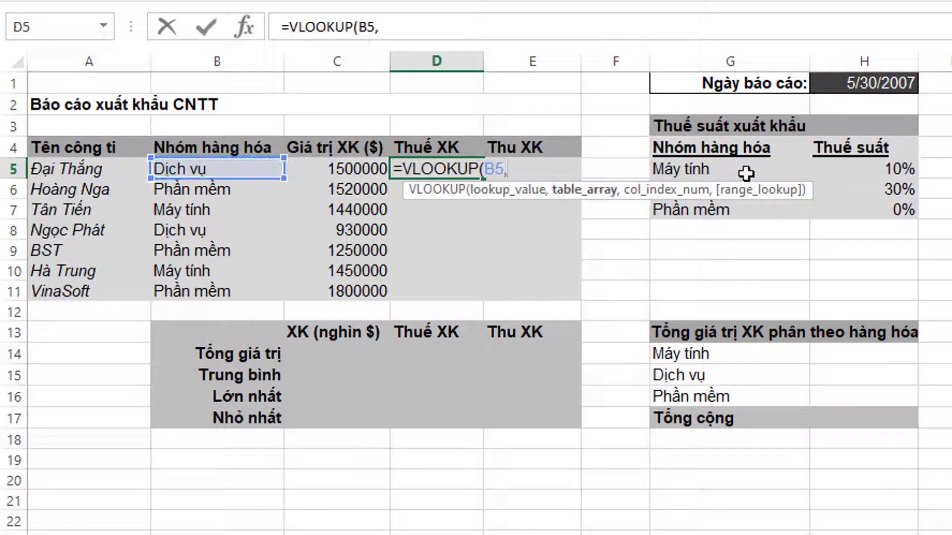
pyautogui.click(744, 170)
pyautogui.moveTo(744, 170); pyautogui.dragTo(846, 207)
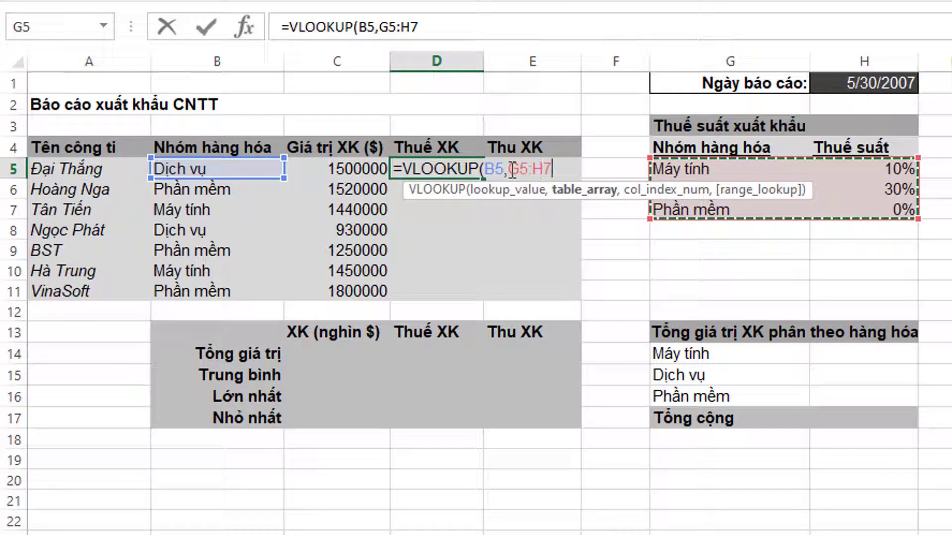
pyautogui.press('F4')
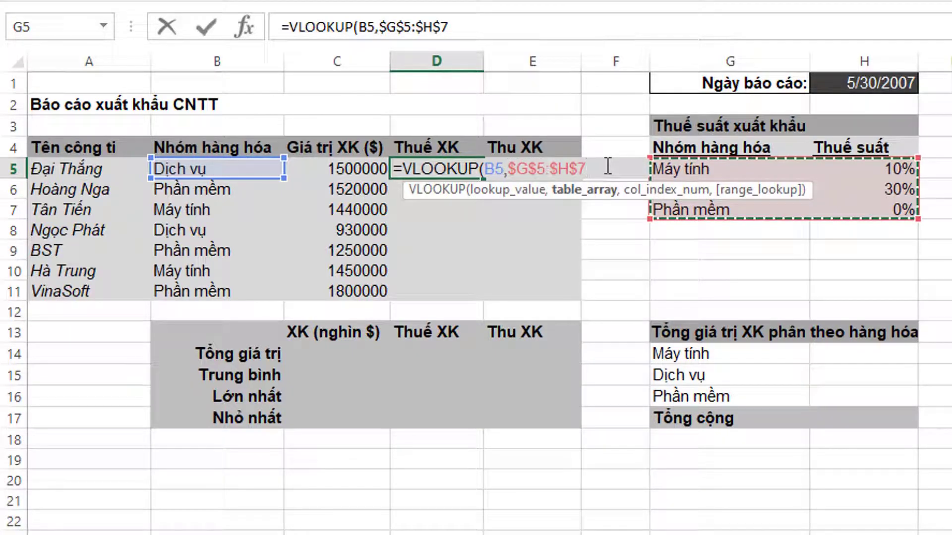
pyautogui.write(',')
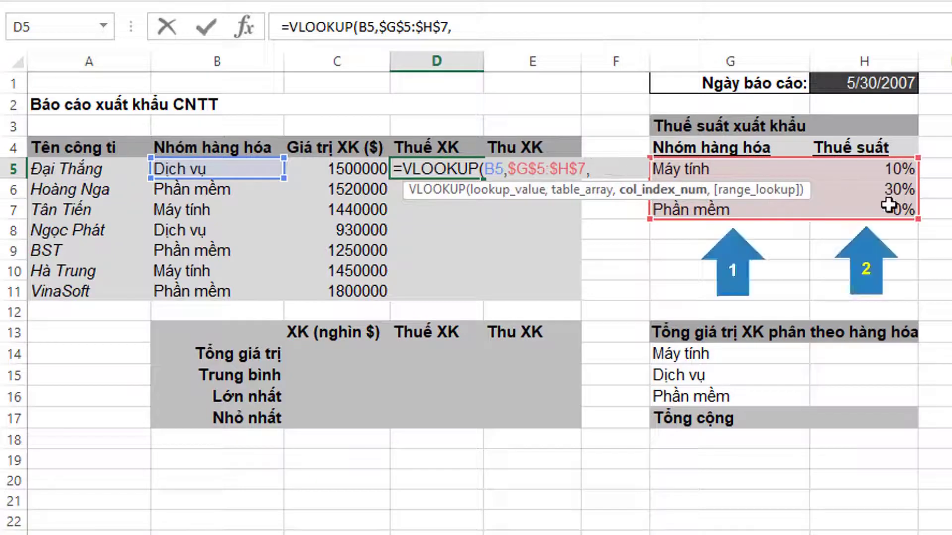
# Step: Complete the D5 formula as =VLOOKUP(B5,$G$5:$H$7,2,0)*C5 to calculate the export tax
pyautogui.write('2')
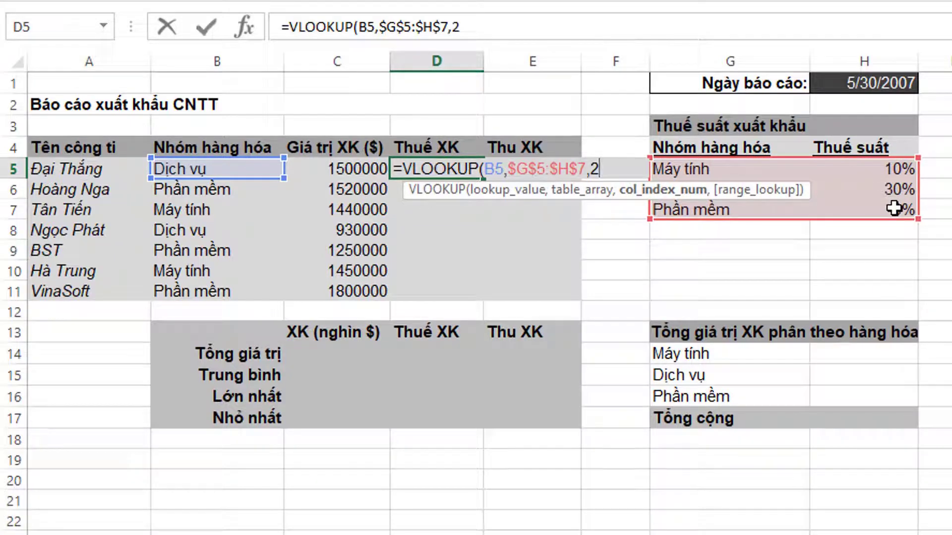
pyautogui.write(',0')
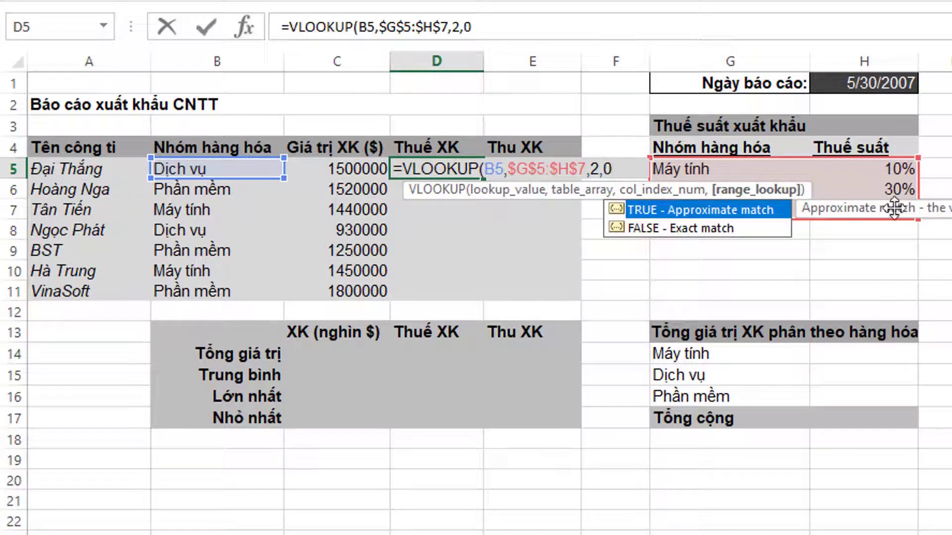
pyautogui.write(')')
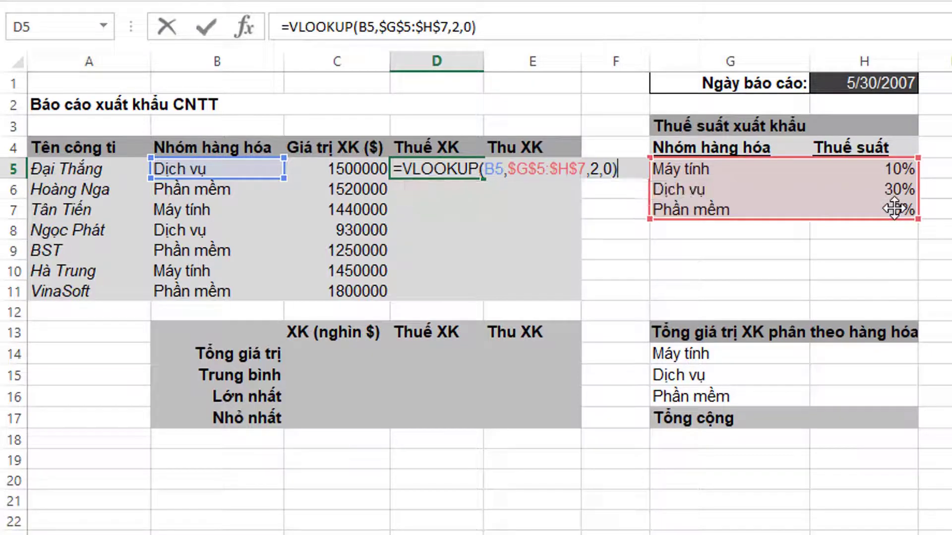
pyautogui.write('*')
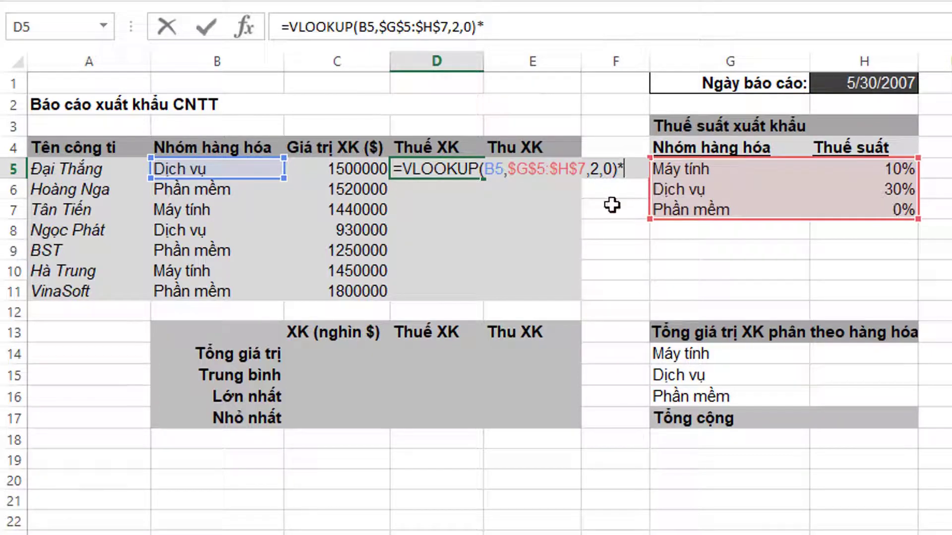
pyautogui.click(357, 171)
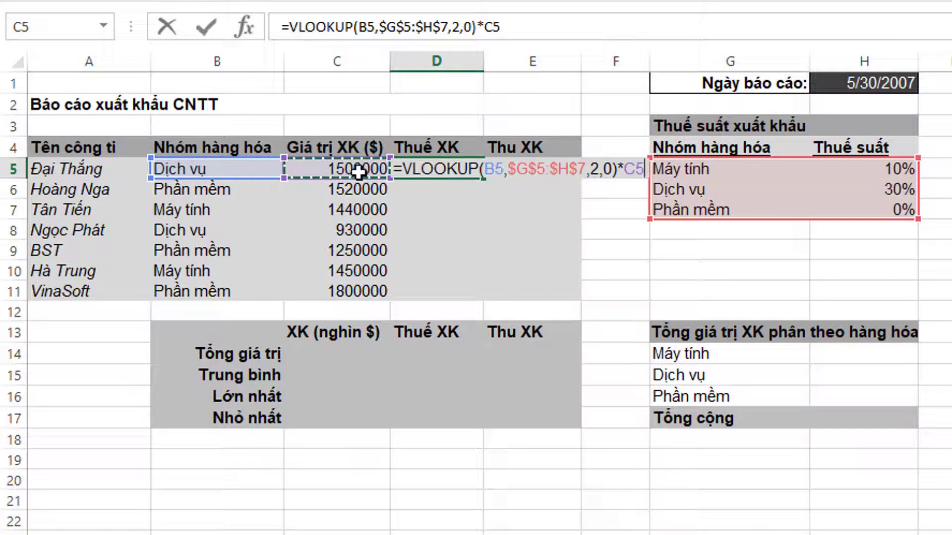
pyautogui.press('Return')
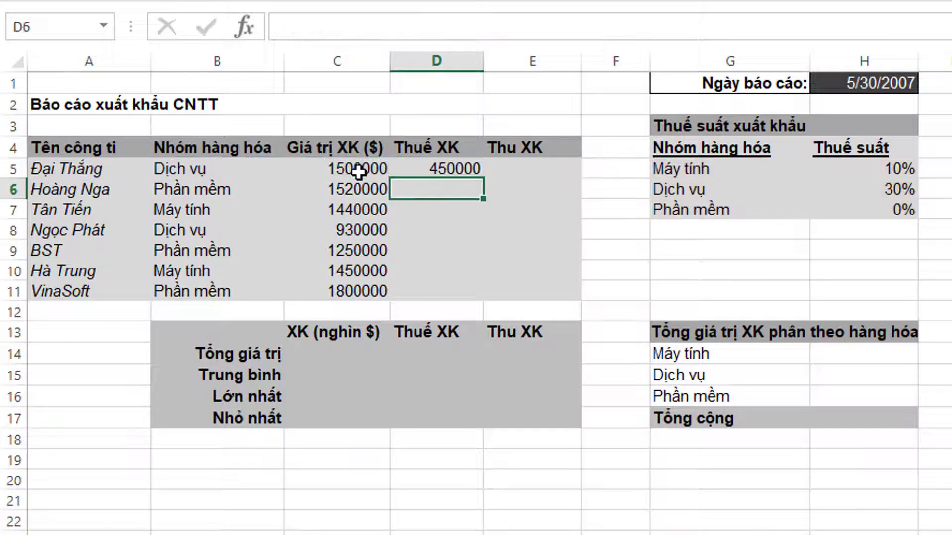
# Step: Fill the export tax formula from D5 down through D11
pyautogui.click(442, 172)
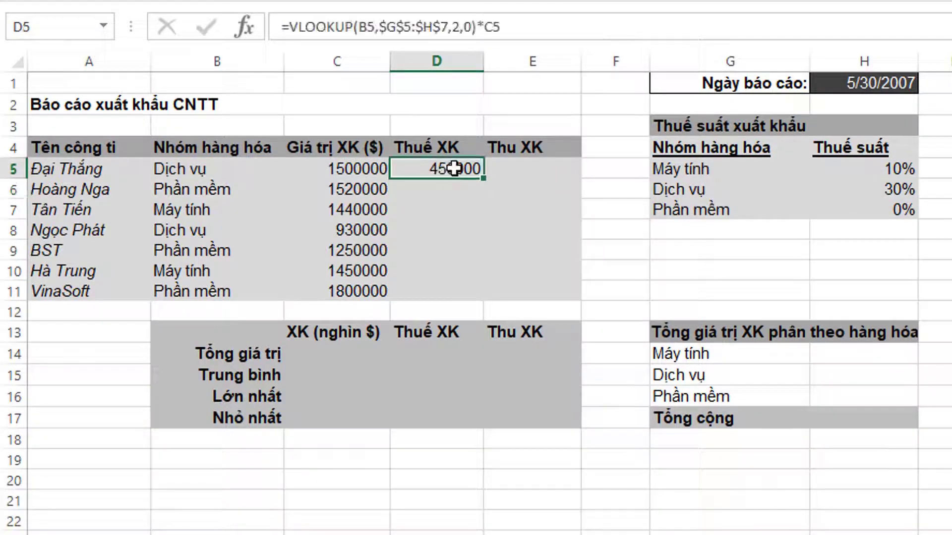
pyautogui.moveTo(483, 180); pyautogui.dragTo(475, 295)
pyautogui.click(612, 289)
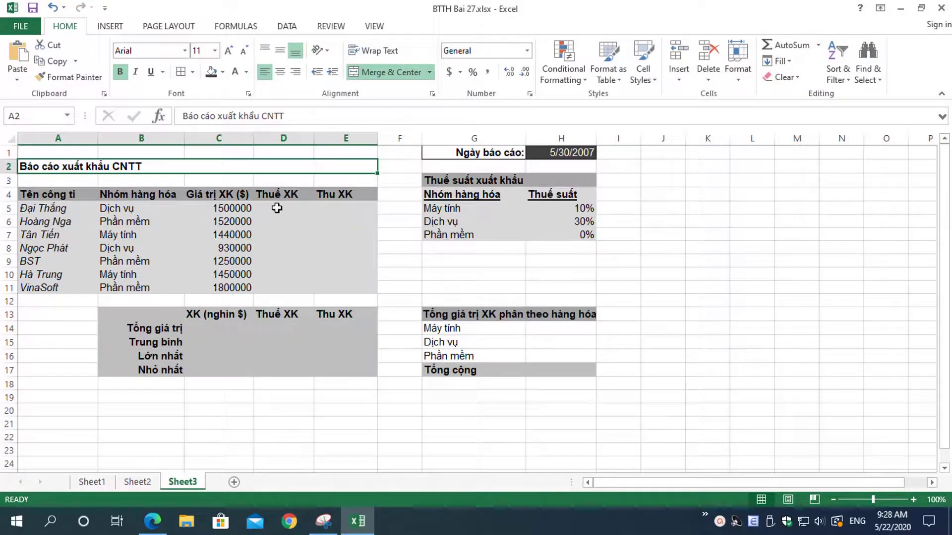
# Step: Begin the alternative tax formula in the empty cell D5 as =C5*IF(B5=$G$5,$H$5, with absolute references to the Máy tính group and its rate
pyautogui.click(284, 263)
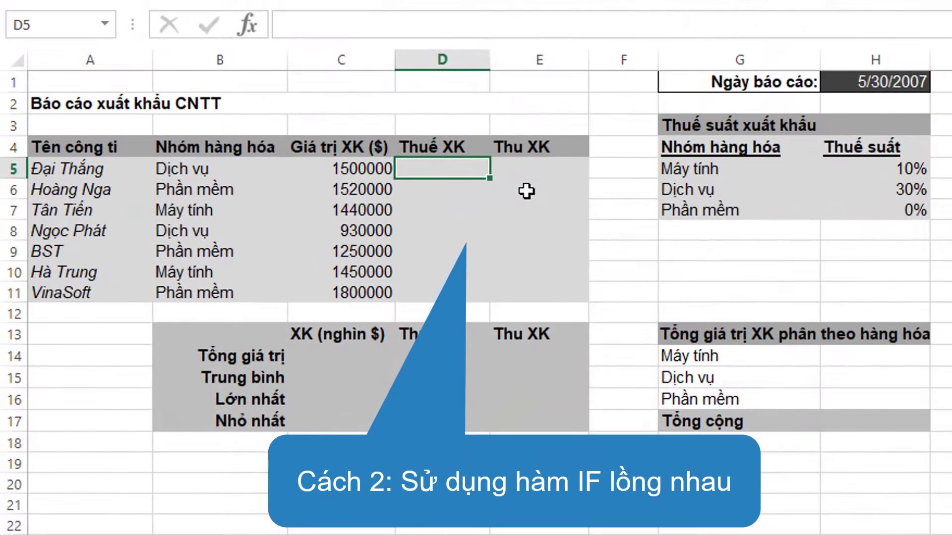
pyautogui.write('=')
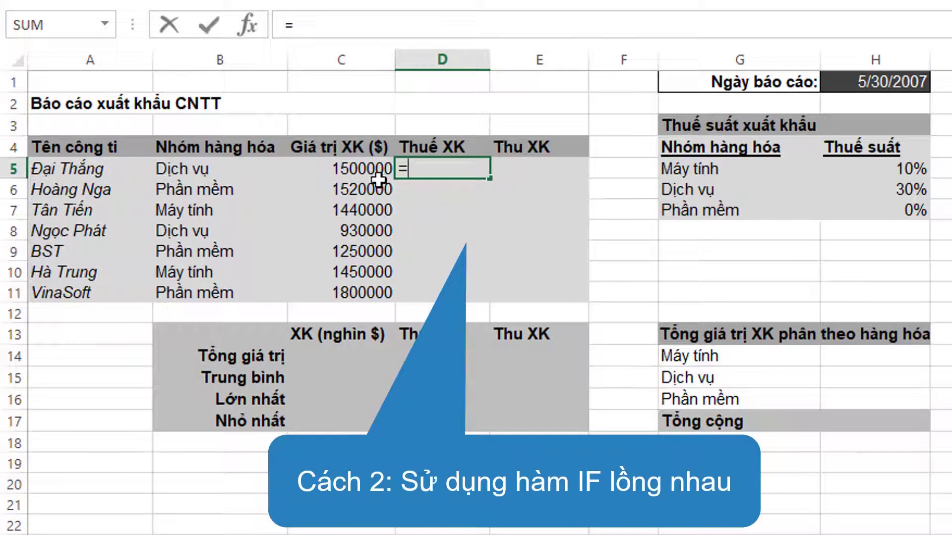
pyautogui.click(358, 170)
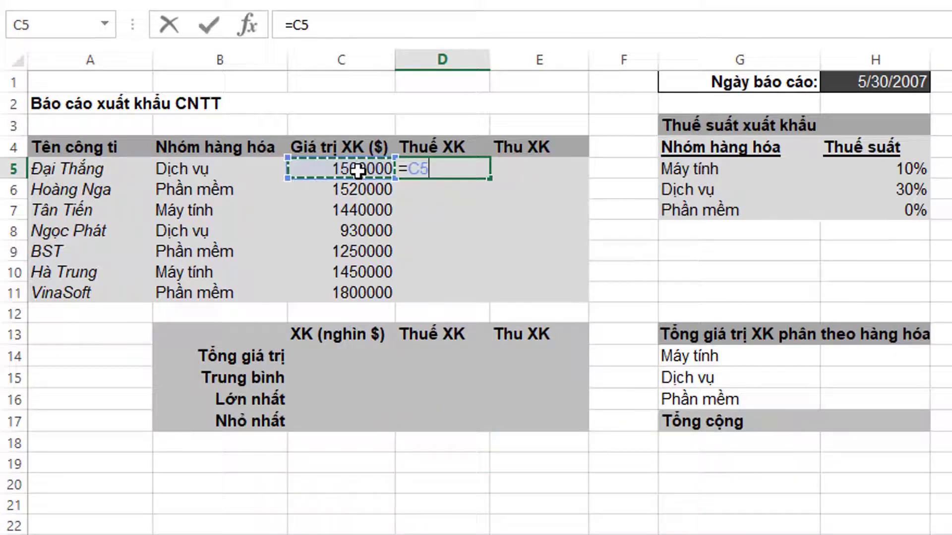
pyautogui.write('*')
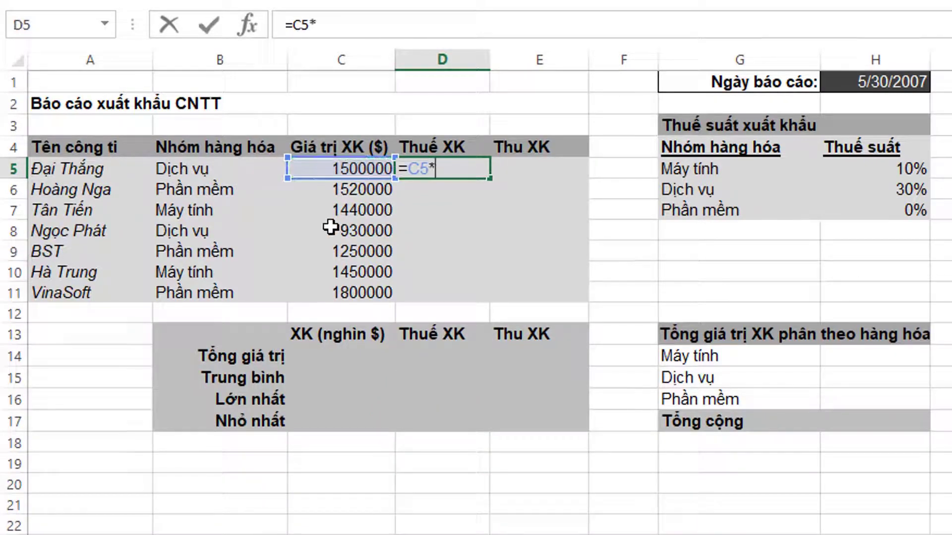
pyautogui.write('IF(')
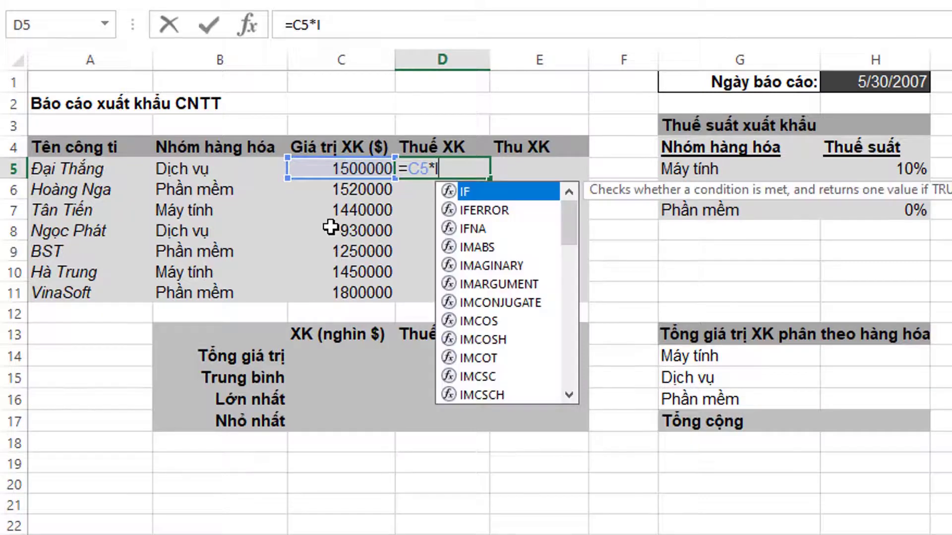
pyautogui.click(227, 173)
pyautogui.write('=')
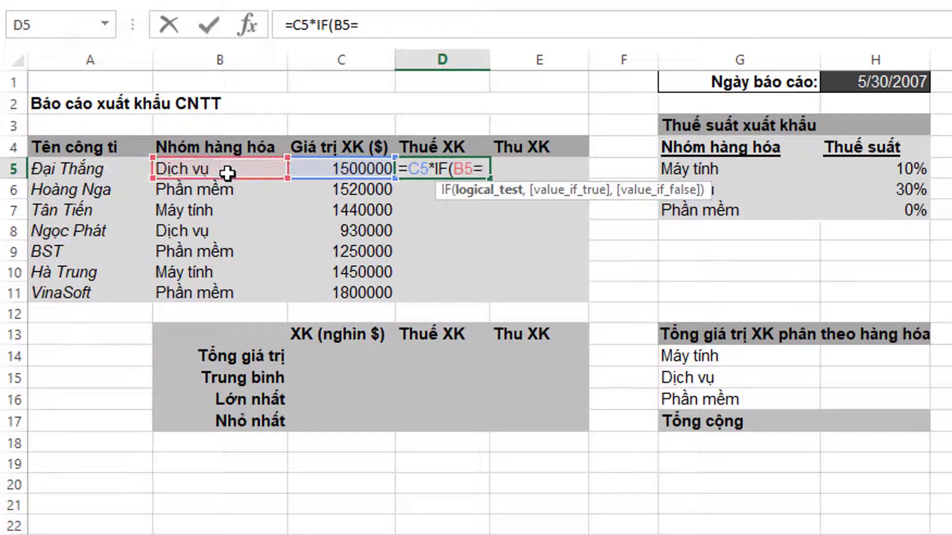
pyautogui.click(722, 167)
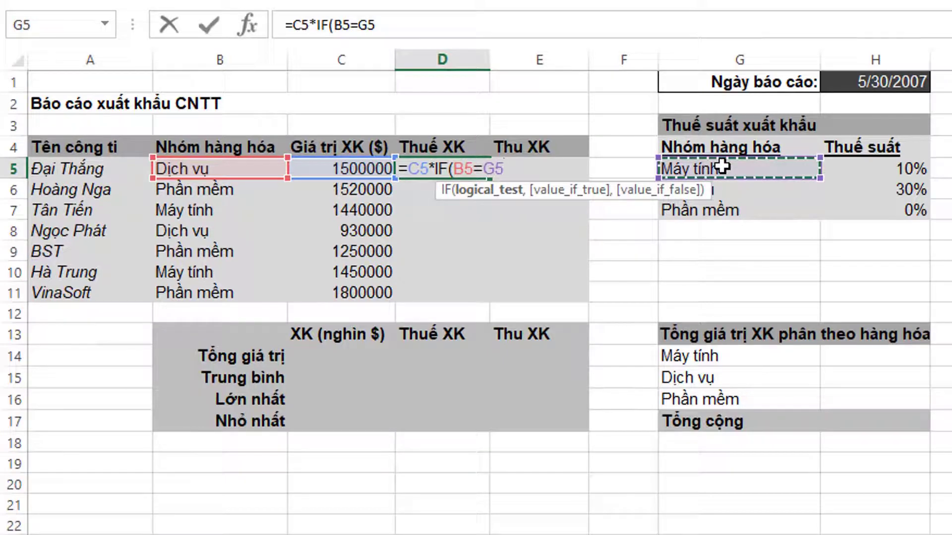
pyautogui.press('F4')
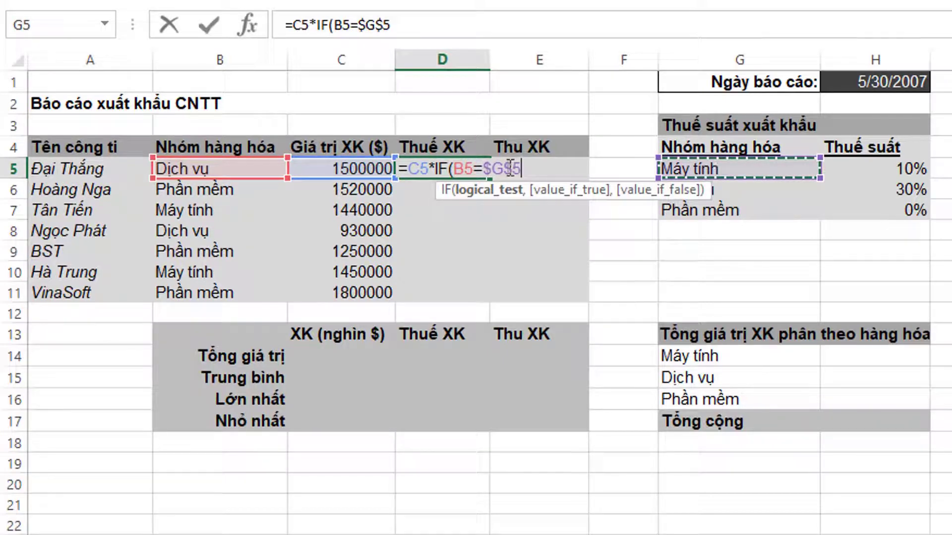
pyautogui.write(',')
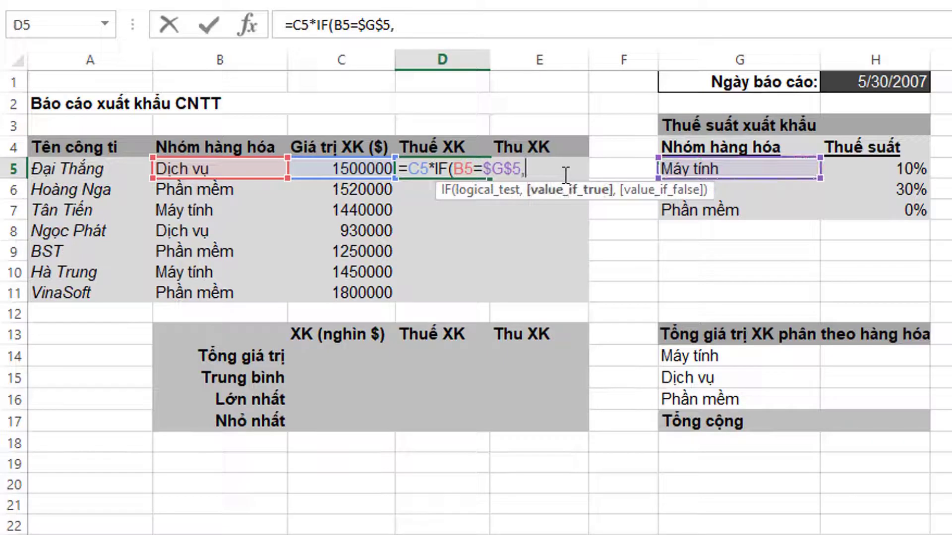
pyautogui.click(861, 166)
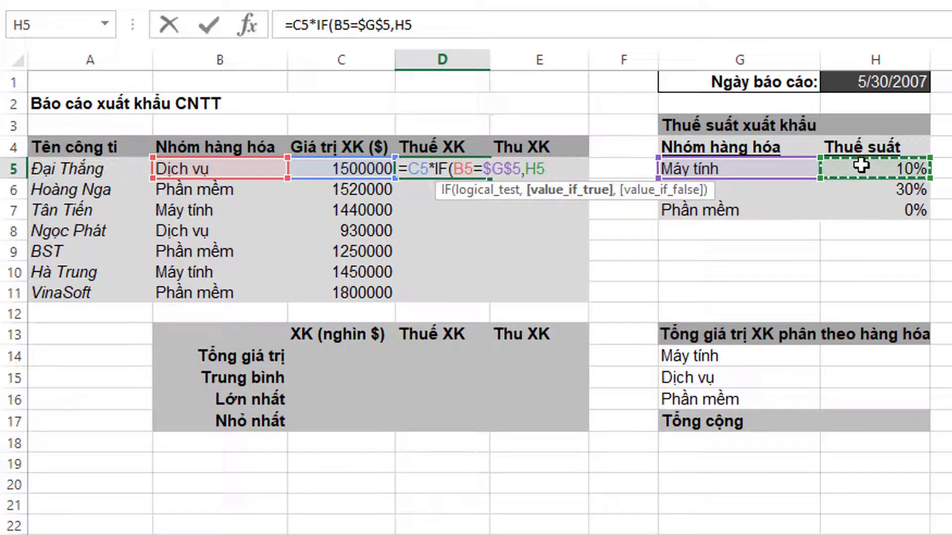
pyautogui.press('F4')
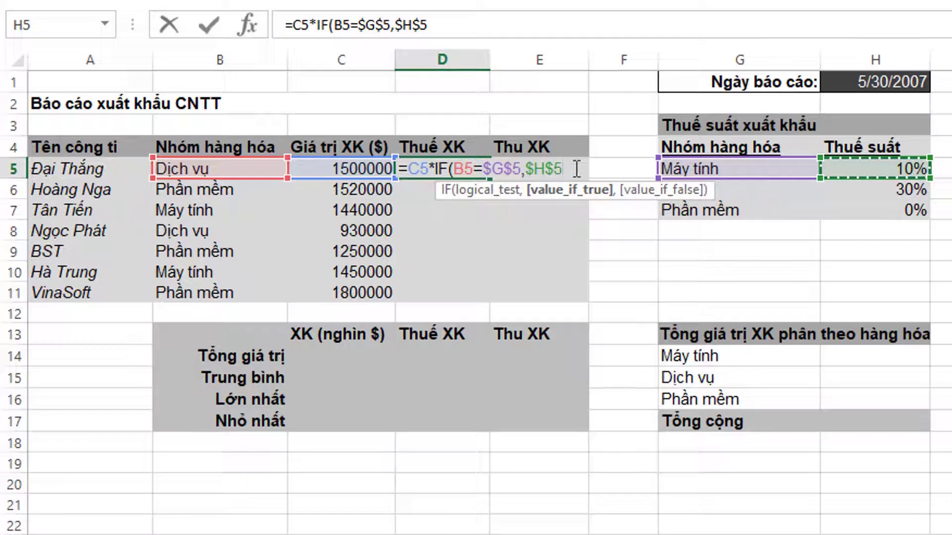
# Step: Extend the D5 formula with a nested IF(B5=$G$6,$H$6, using absolute references to the Dịch vụ group and its rate
pyautogui.write(',IF(')
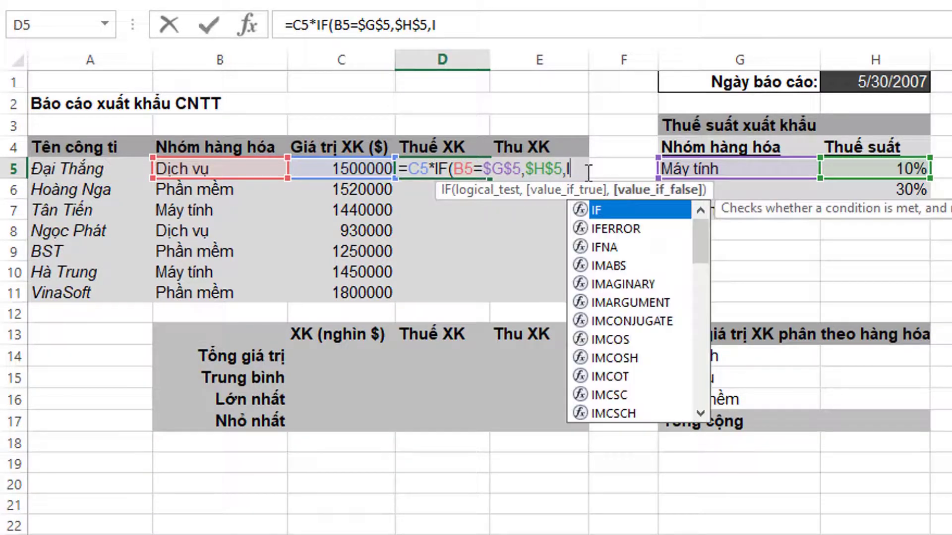
pyautogui.click(225, 167)
pyautogui.write('=')
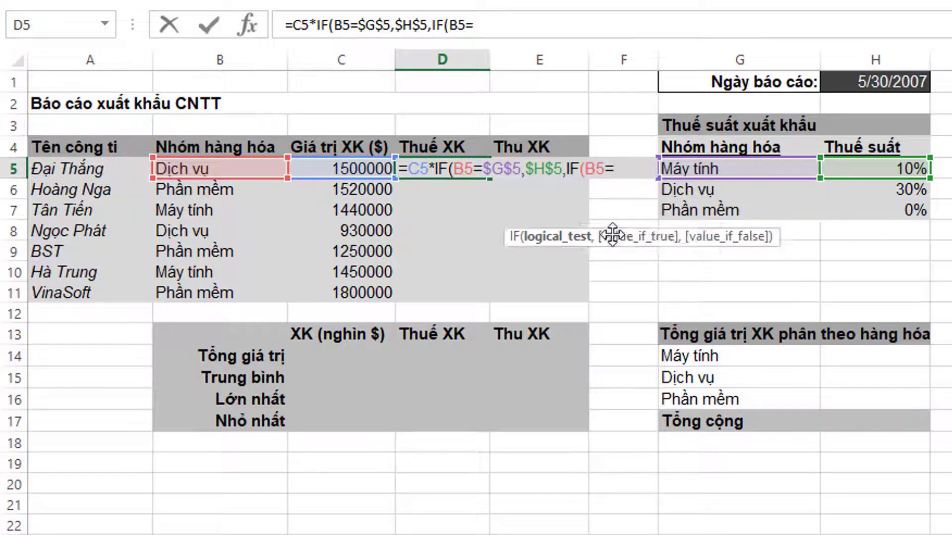
pyautogui.click(730, 189)
pyautogui.press('F4')
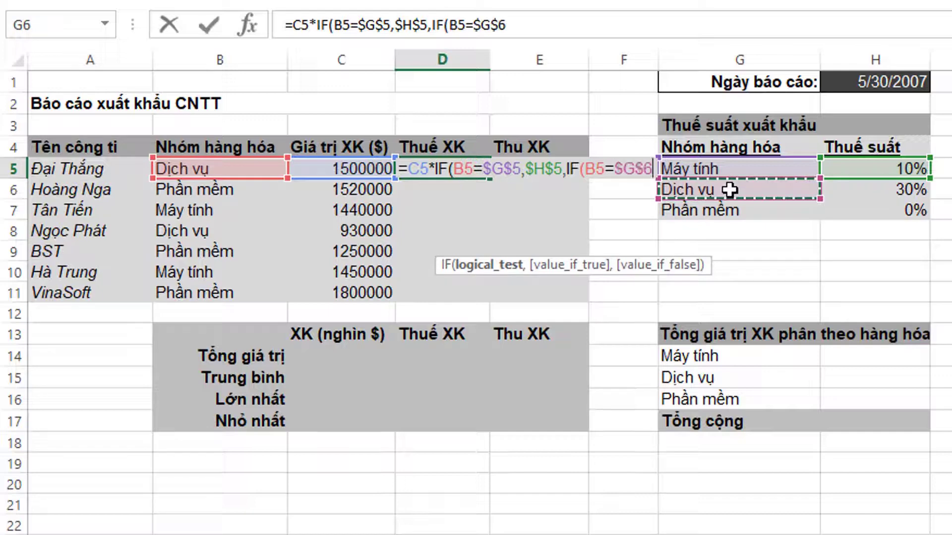
pyautogui.write(',')
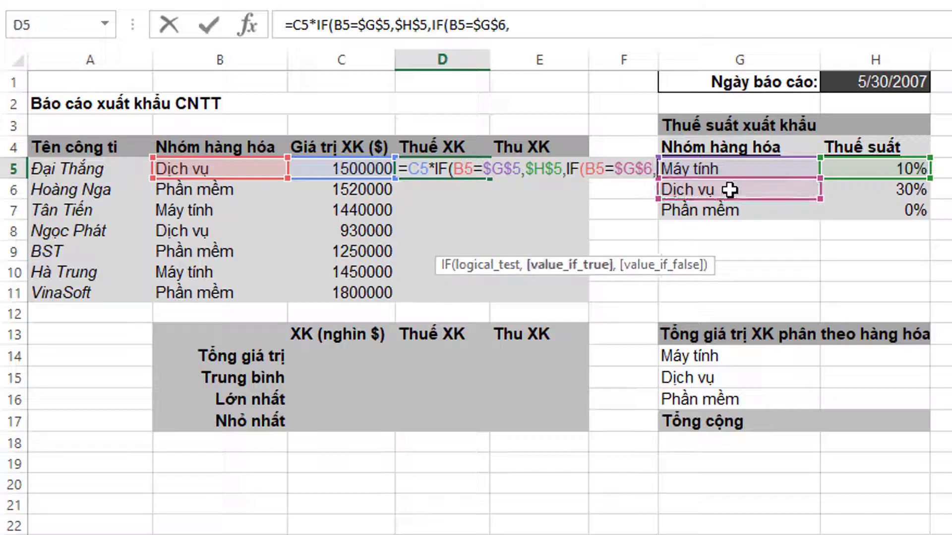
pyautogui.click(857, 188)
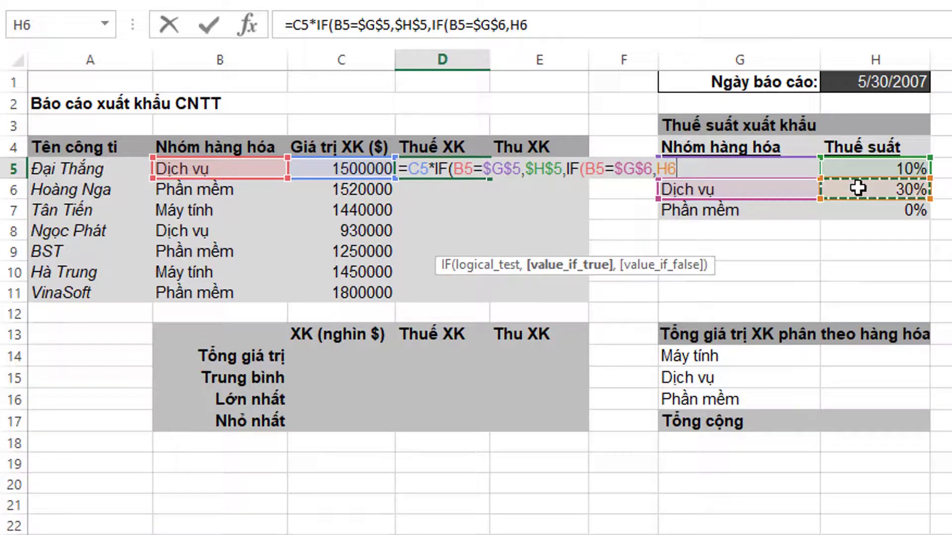
pyautogui.press('F4')
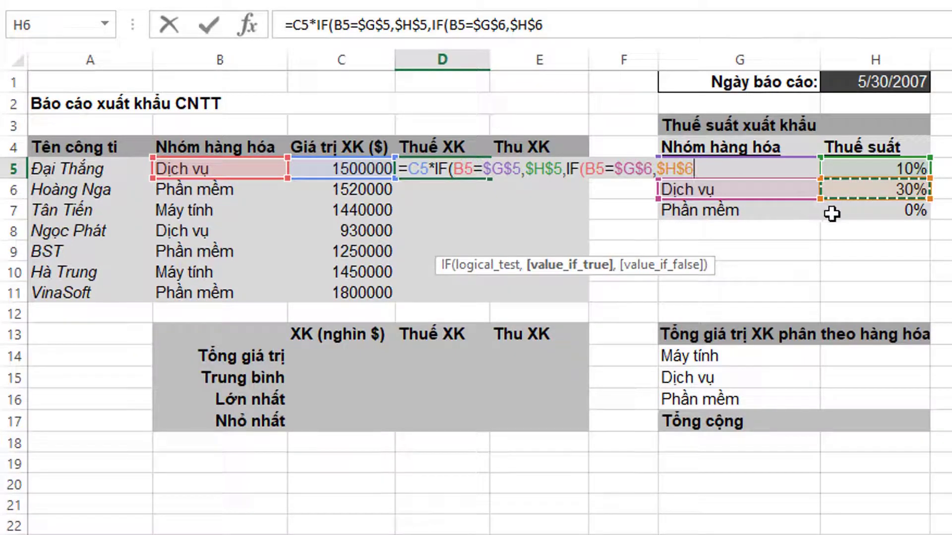
# Step: Complete the D5 formula with $H$7 as the remaining rate: =C5*IF(B5=$G$5,$H$5,IF(B5=$G$6,$H$6,$H$7))
pyautogui.write(',')
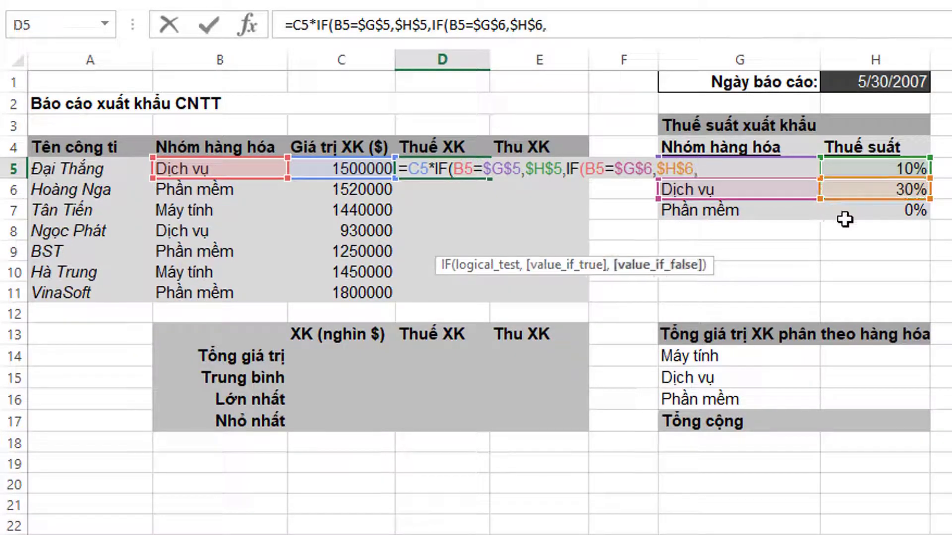
pyautogui.click(864, 213)
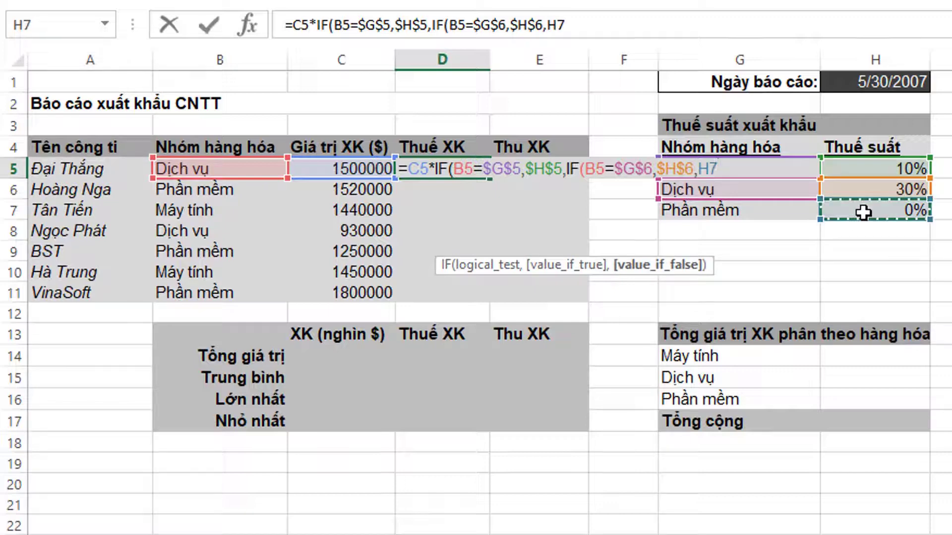
pyautogui.press('F4')
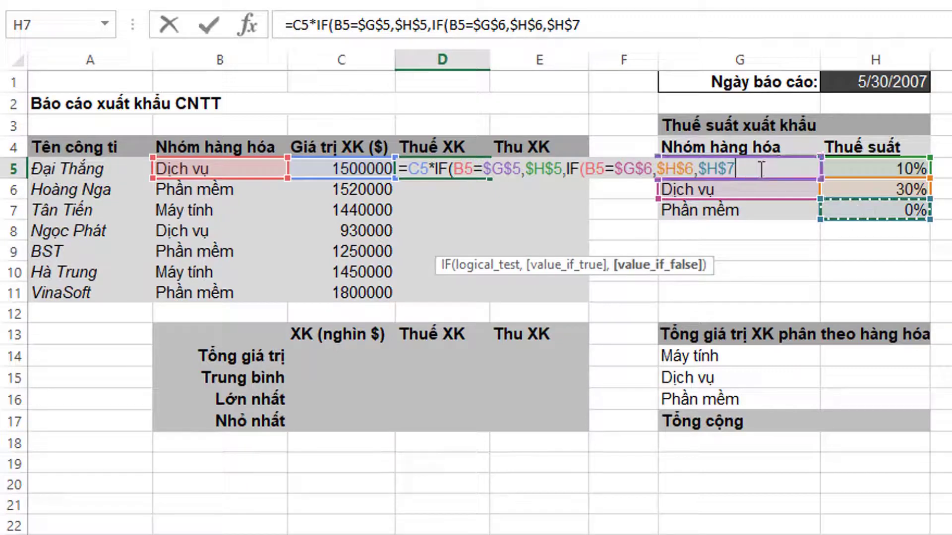
pyautogui.write(')')
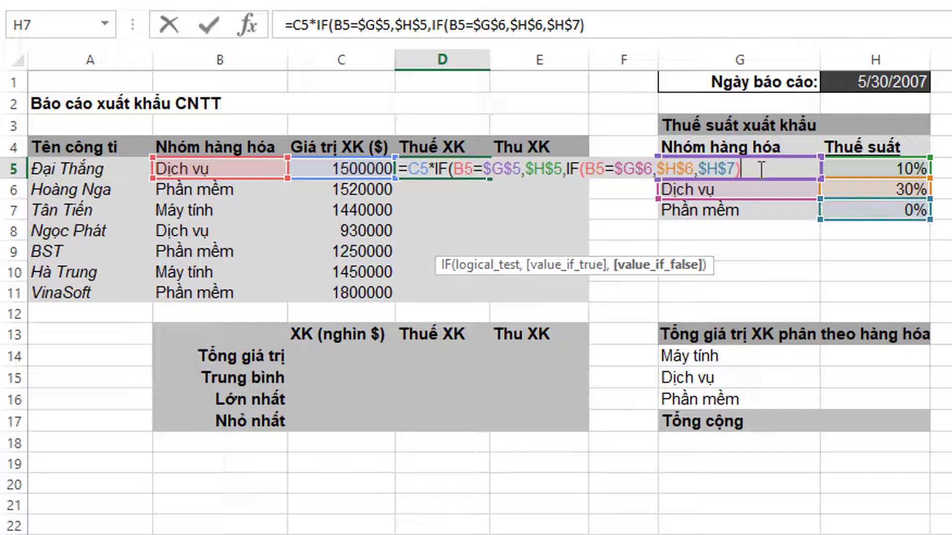
pyautogui.write(')')
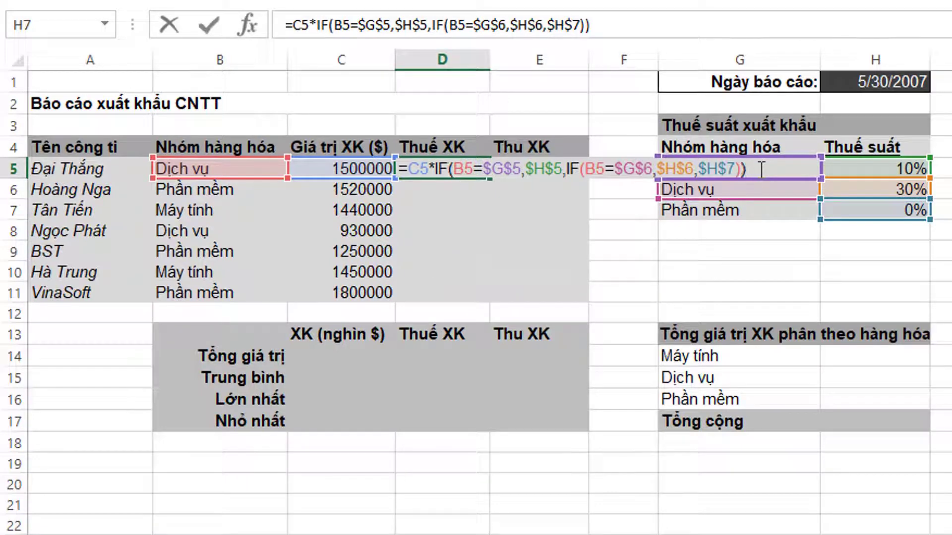
pyautogui.press('Return')
# Step: Fill the nested IF tax formula from D5 down through D11
pyautogui.click(463, 166)
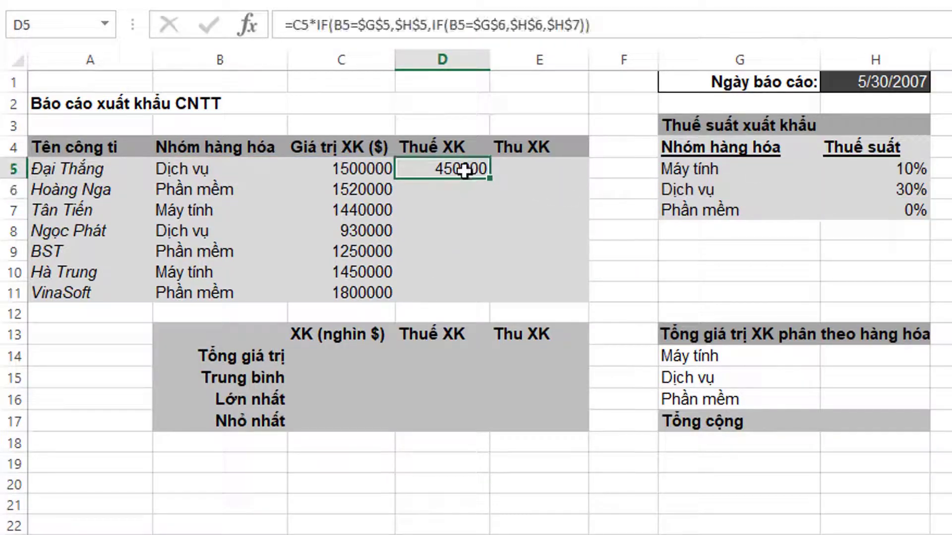
pyautogui.moveTo(490, 178); pyautogui.dragTo(494, 297)
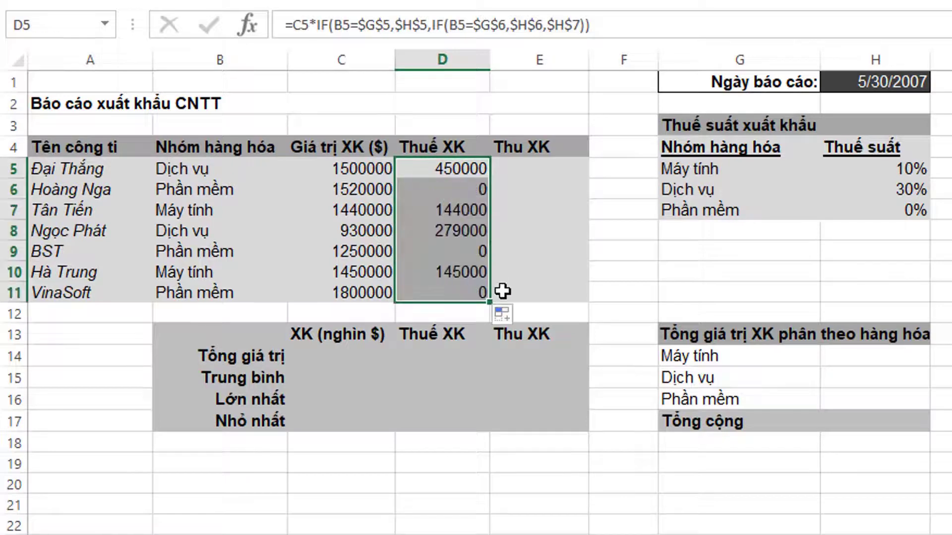
pyautogui.click(602, 290)
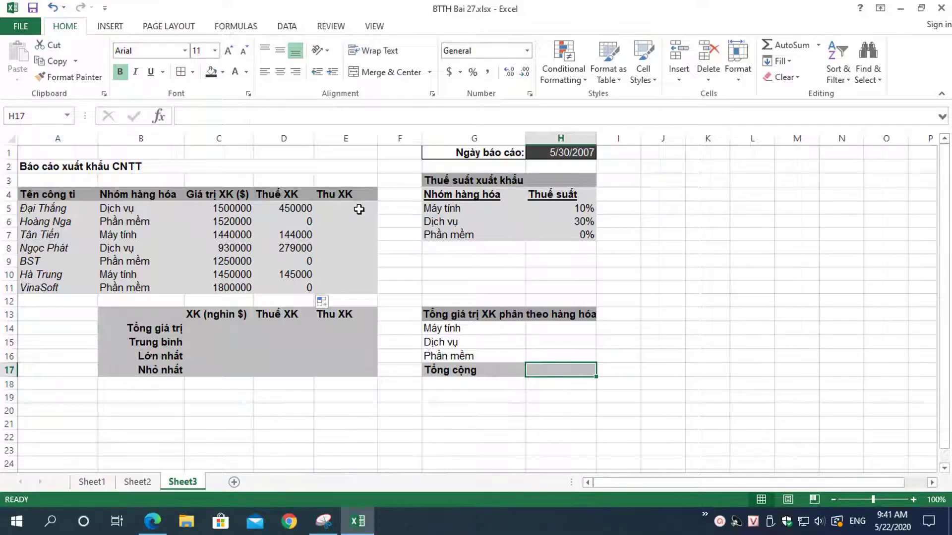
# Step: Enter the formula =C5-D5 in cell E5 to calculate the export revenue (Thu XK)
pyautogui.click(362, 209)
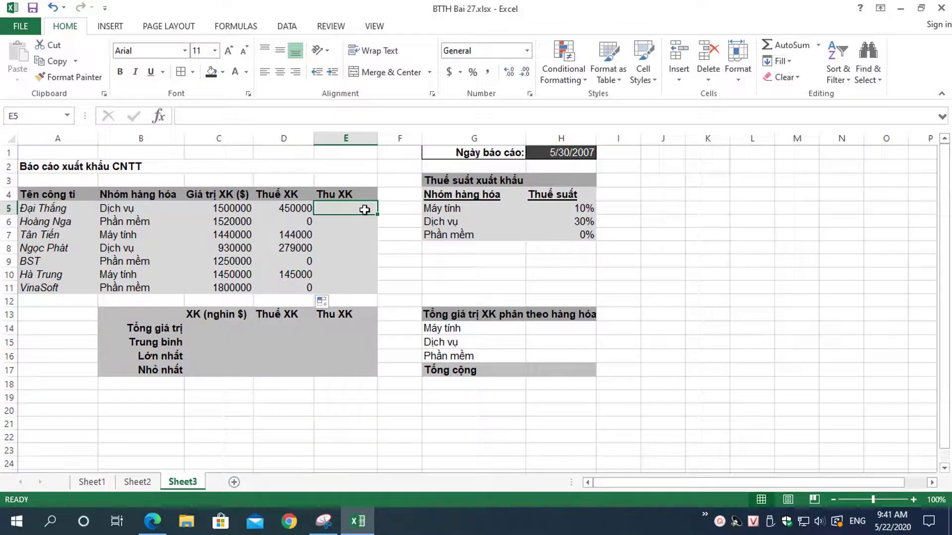
pyautogui.write('=')
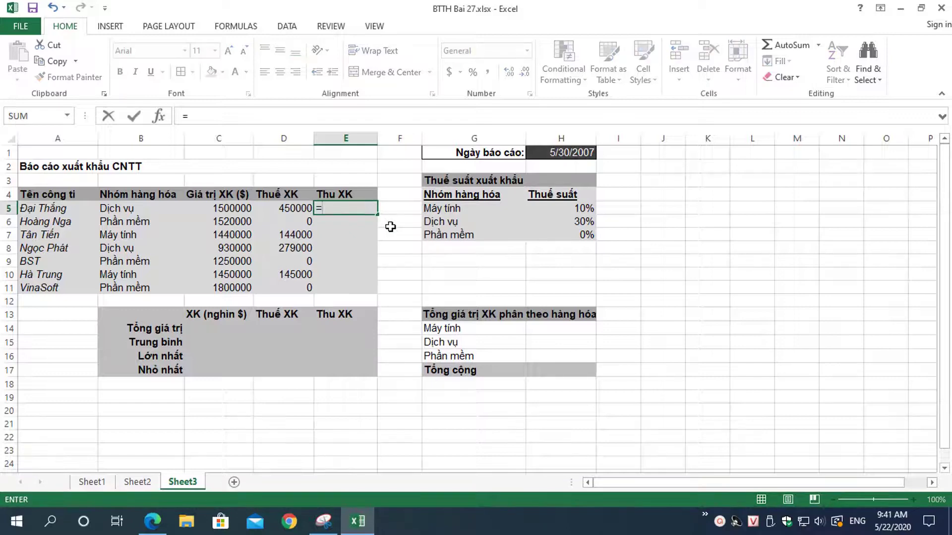
pyautogui.click(231, 210)
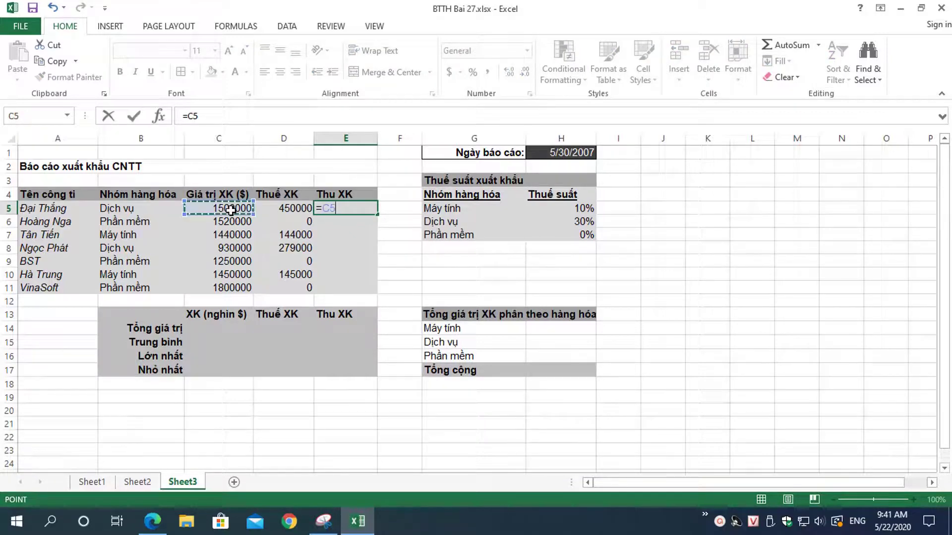
pyautogui.write('-')
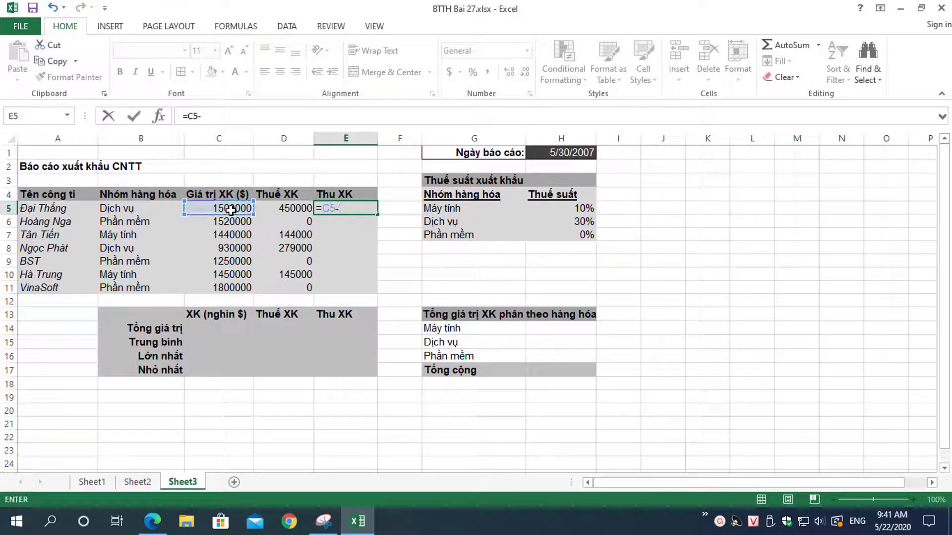
pyautogui.click(268, 208)
pyautogui.press('Return')
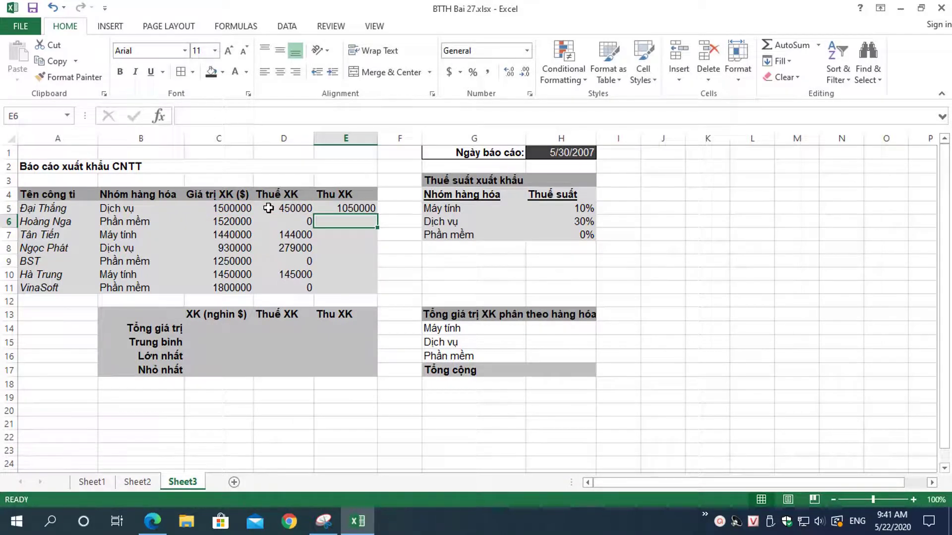
# Step: Fill the Thu XK formula from E5 down through E11
pyautogui.click(347, 209)
pyautogui.moveTo(377, 214); pyautogui.dragTo(374, 293)
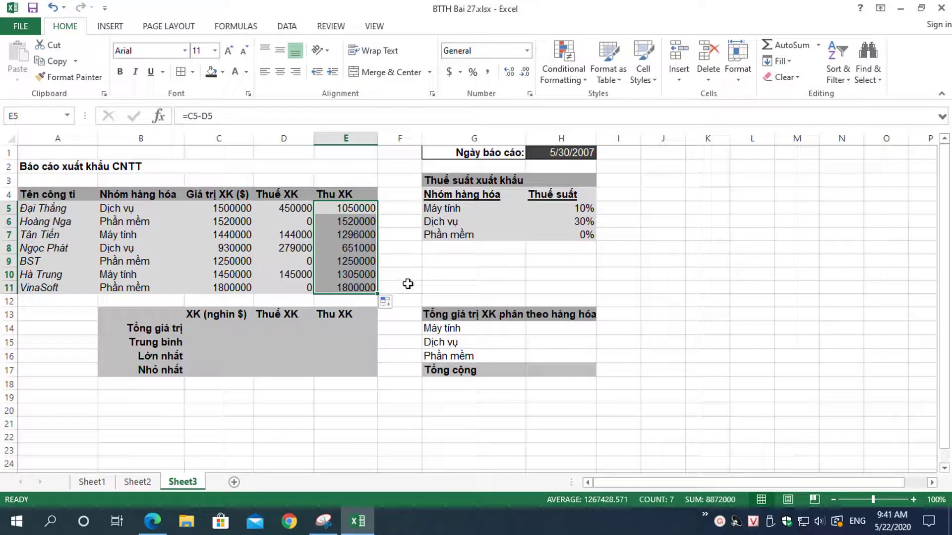
pyautogui.click(407, 284)
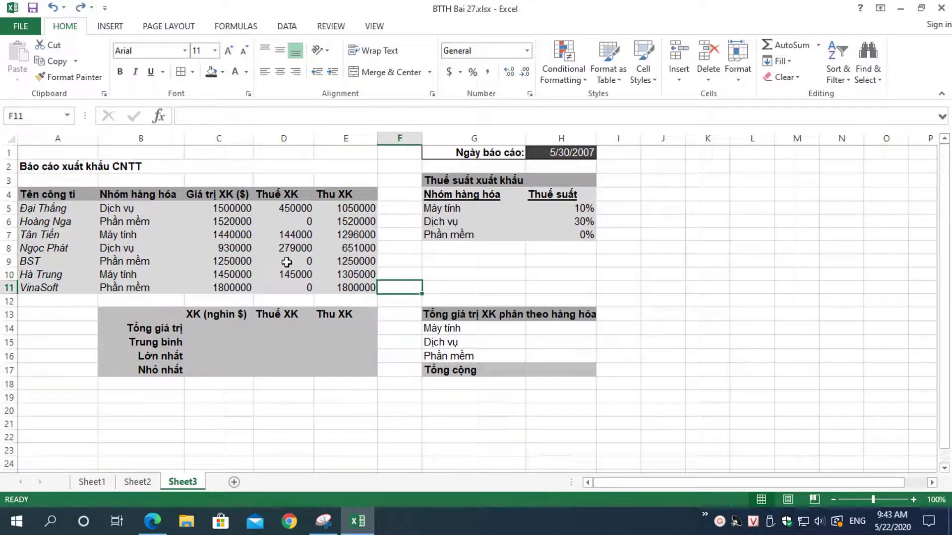
# Step: Format the range C5:E11 as Number with 0 decimal places and the 1000 separator
pyautogui.click(214, 208)
pyautogui.moveTo(260, 213); pyautogui.dragTo(344, 287)
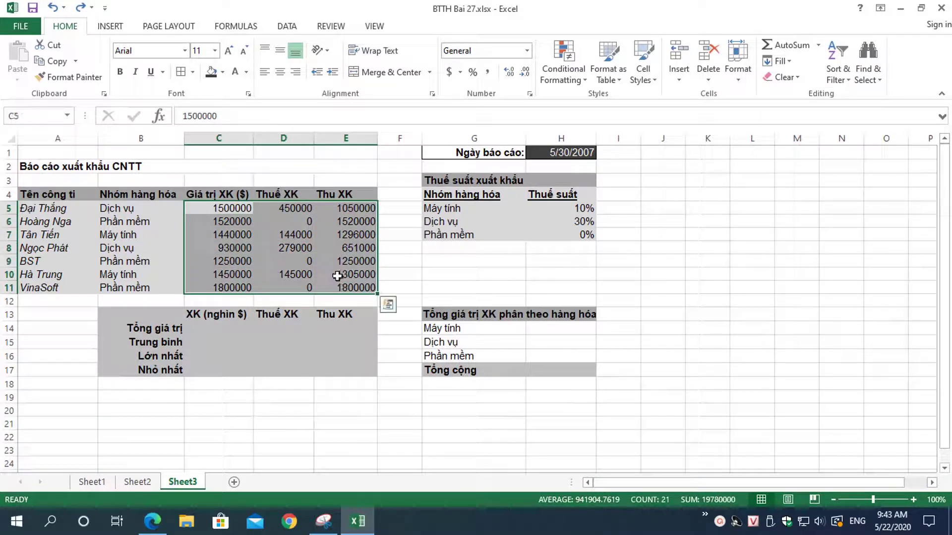
pyautogui.click(249, 93)
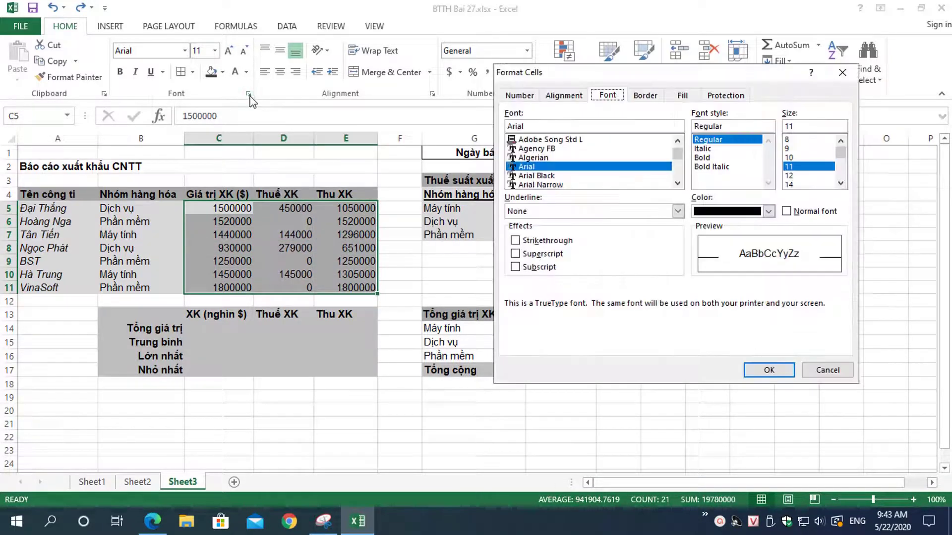
pyautogui.click(521, 95)
pyautogui.moveTo(547, 79); pyautogui.dragTo(448, 108)
pyautogui.click(430, 164)
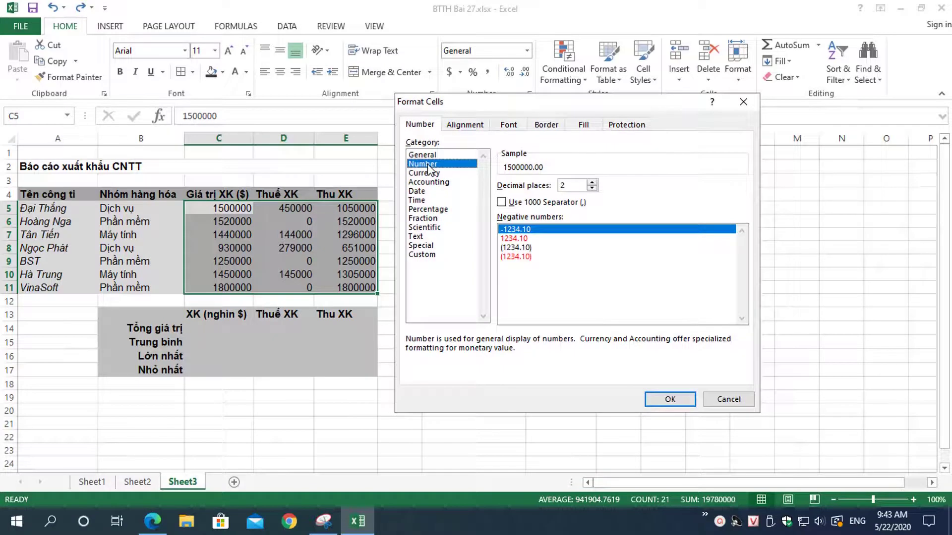
pyautogui.click(592, 188)
pyautogui.click(592, 188)
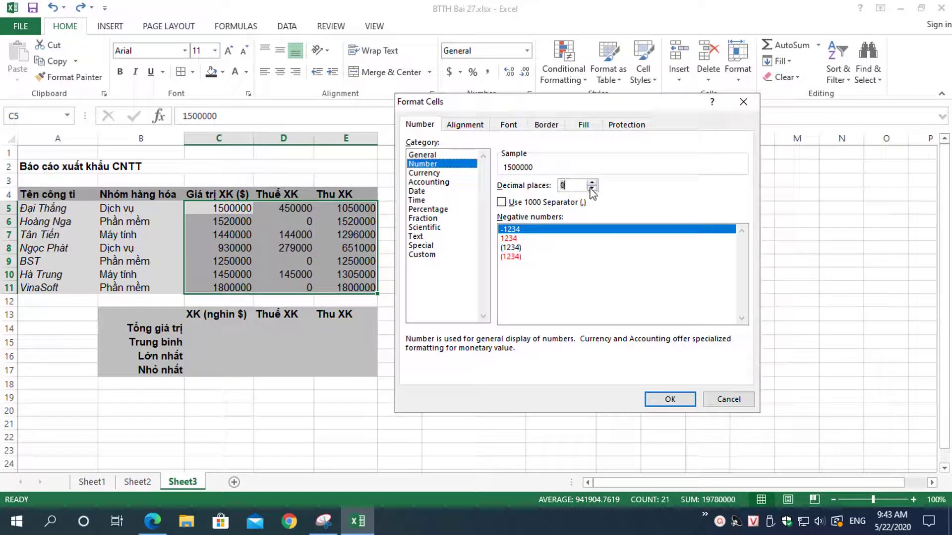
pyautogui.click(501, 203)
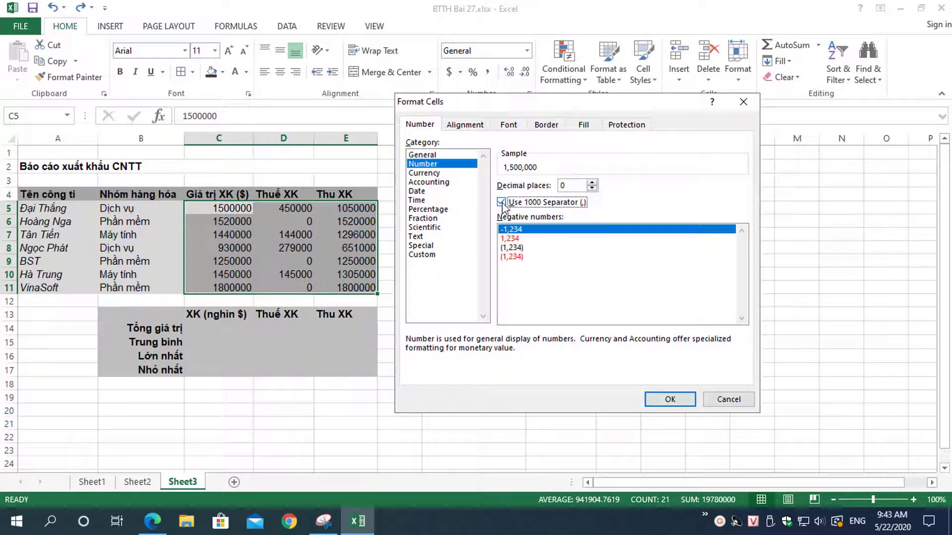
pyautogui.click(656, 399)
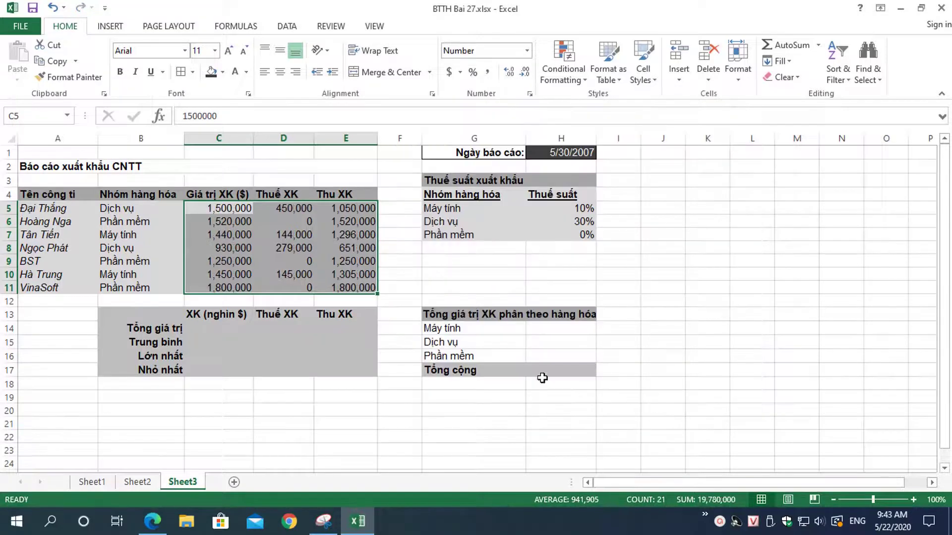
pyautogui.click(393, 289)
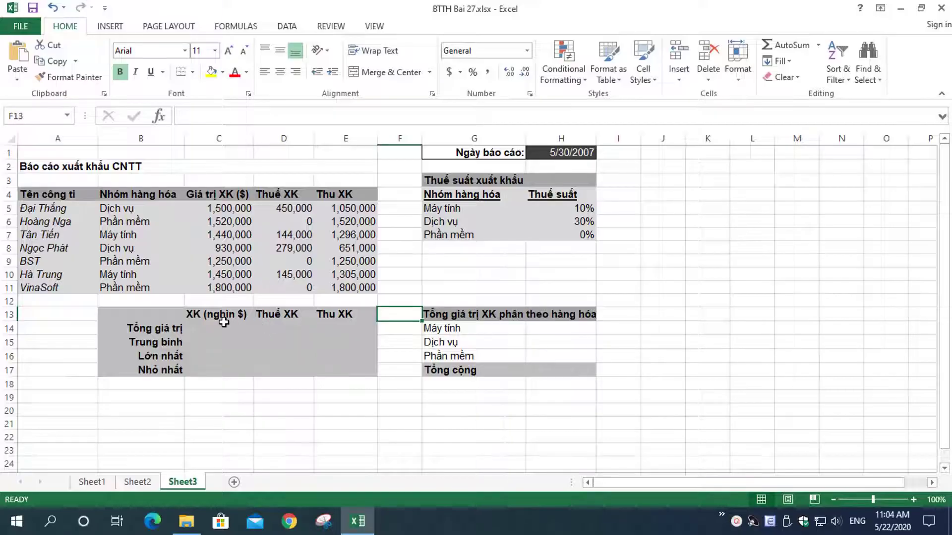
# Step: Enter =SUM(C5:C11) in cell C14 to total the export value in the Tổng giá trị row
pyautogui.click(248, 331)
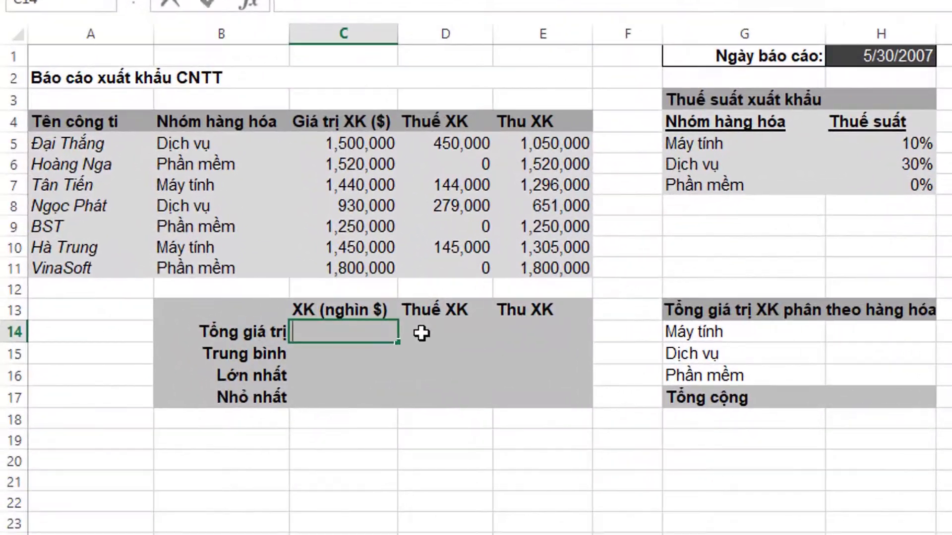
pyautogui.write('=SUM(')
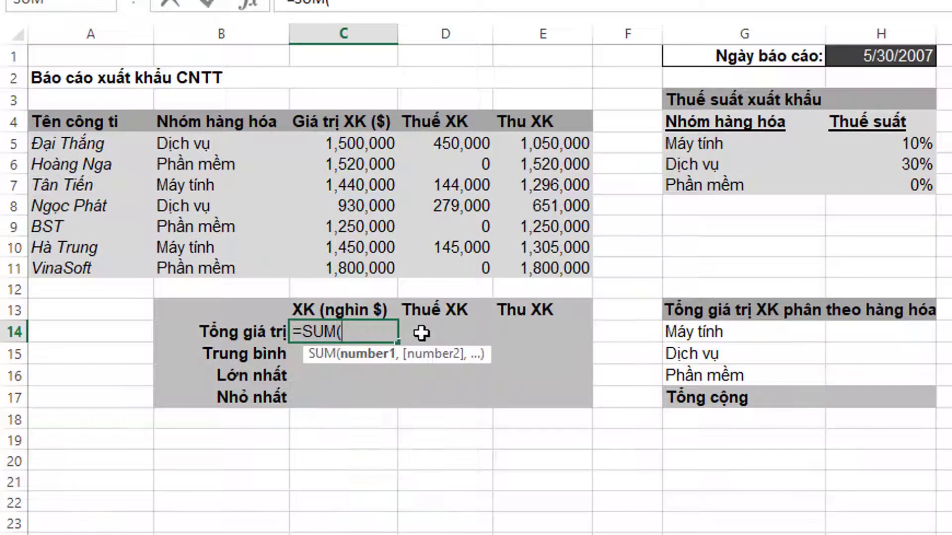
pyautogui.moveTo(367, 139); pyautogui.dragTo(372, 263)
pyautogui.write(')')
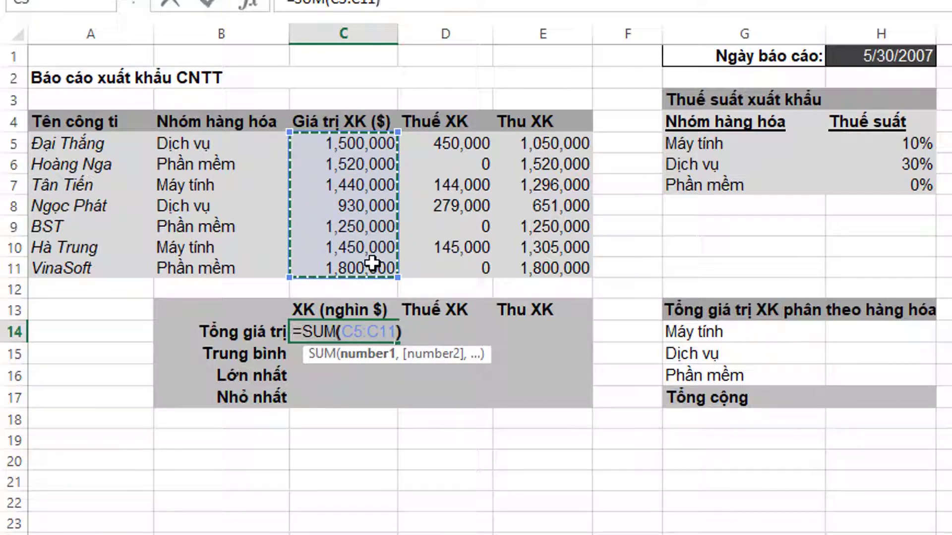
pyautogui.press('Return')
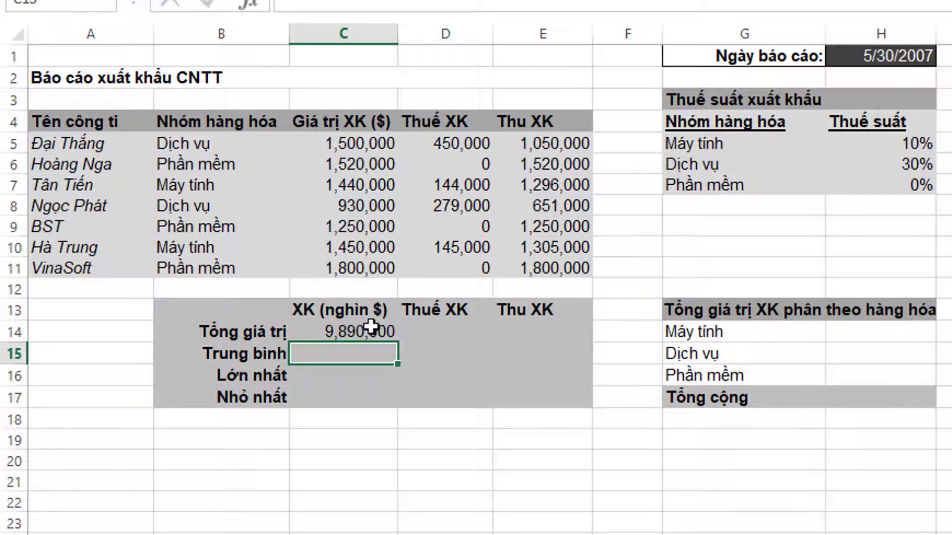
# Step: Fill the SUM formula from C14 across through E14 and check the copied formulas in E14 and D14
pyautogui.click(371, 329)
pyautogui.moveTo(396, 342); pyautogui.dragTo(560, 347)
pyautogui.click(559, 355)
pyautogui.doubleClick(559, 335)
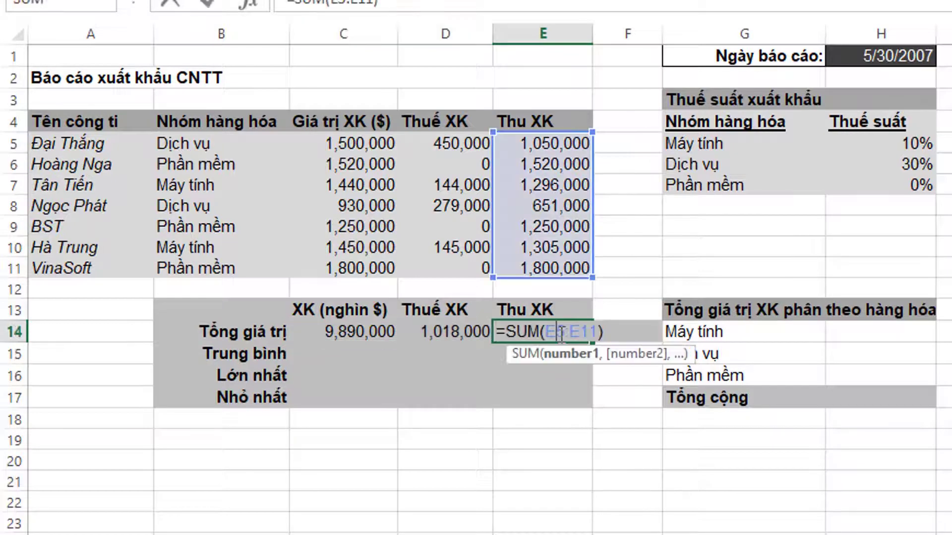
pyautogui.press('Return')
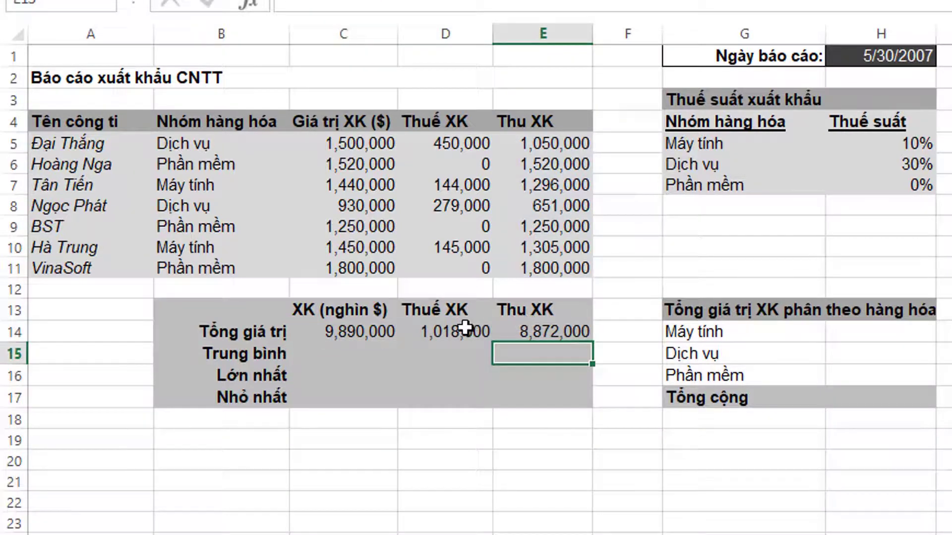
pyautogui.doubleClick(471, 332)
pyautogui.press('Return')
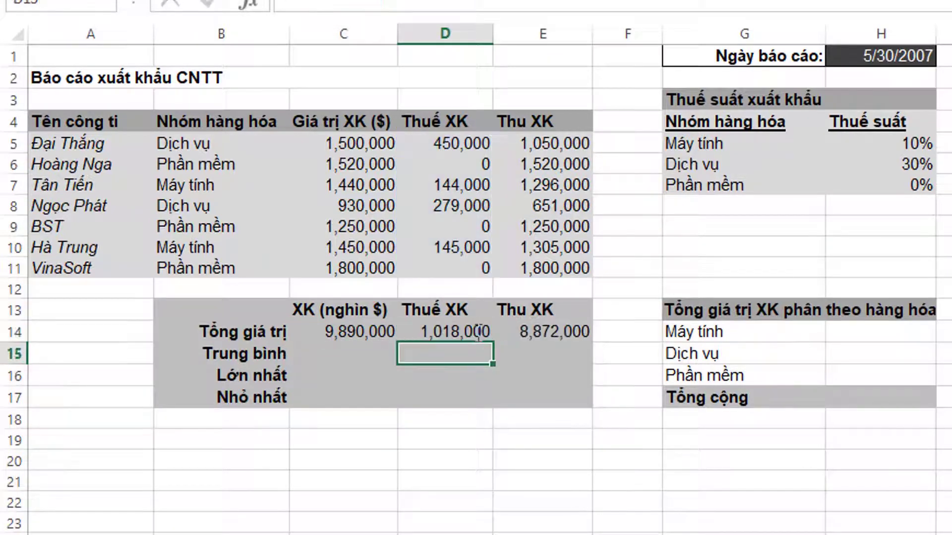
# Step: Enter =AVERAGE(C5:C11) in cell C15 of the Trung bình row and fill it across through E15
pyautogui.click(367, 364)
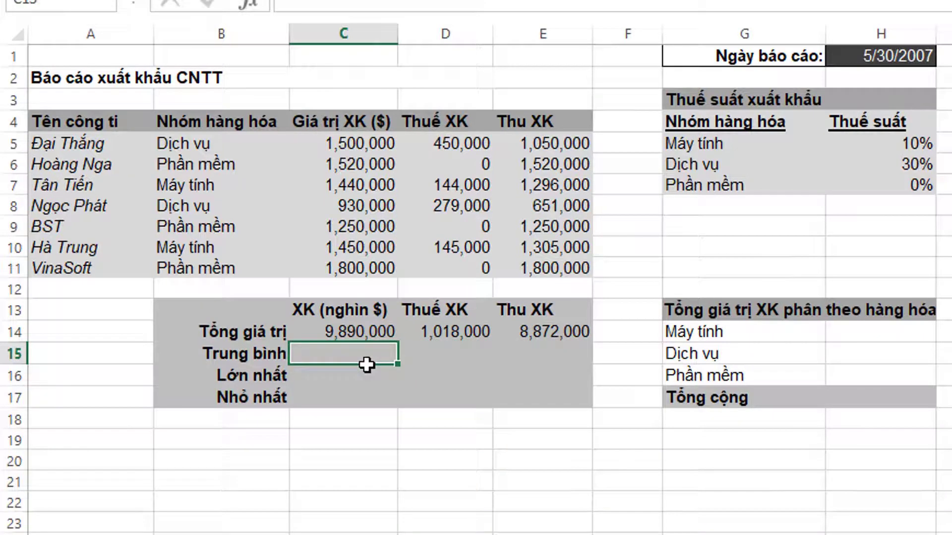
pyautogui.write('=AVER')
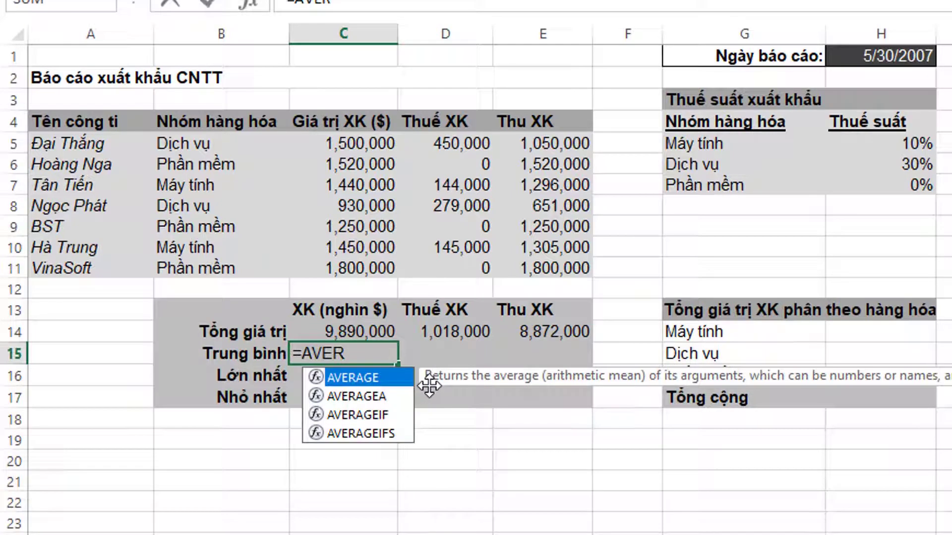
pyautogui.press('Tab')
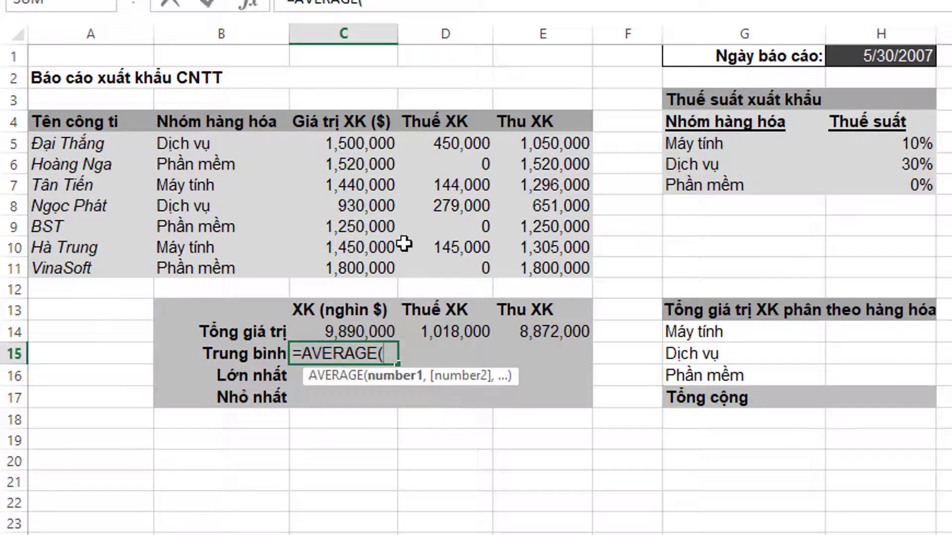
pyautogui.moveTo(379, 149); pyautogui.dragTo(380, 262)
pyautogui.press('Return')
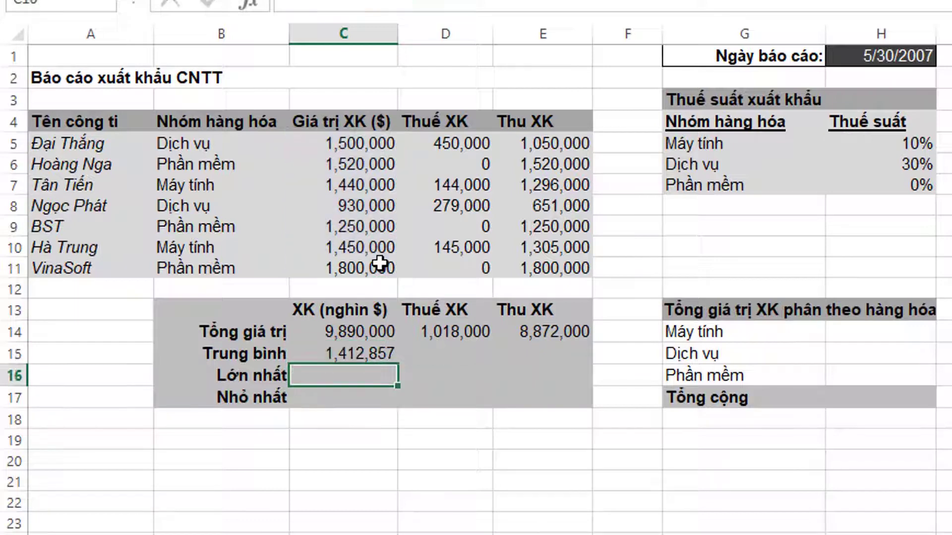
pyautogui.click(350, 358)
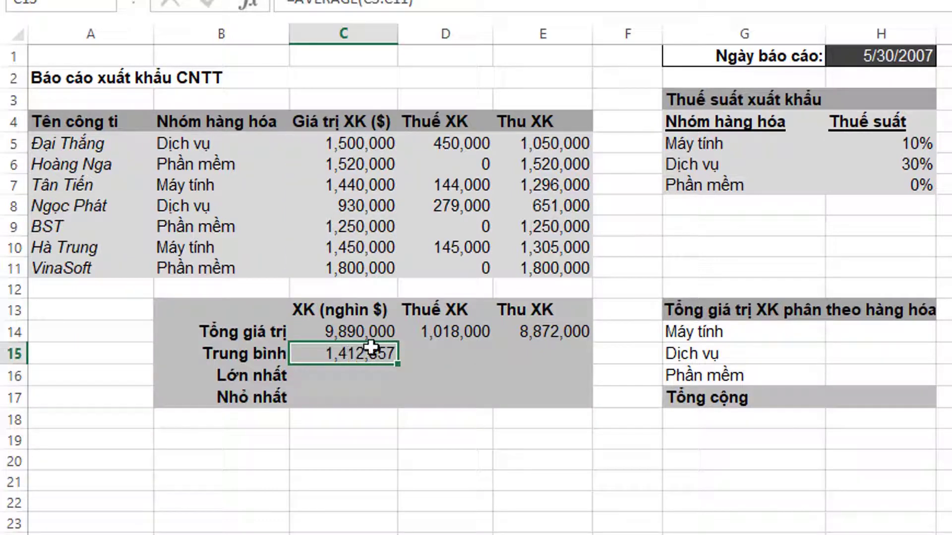
pyautogui.moveTo(398, 364); pyautogui.dragTo(554, 362)
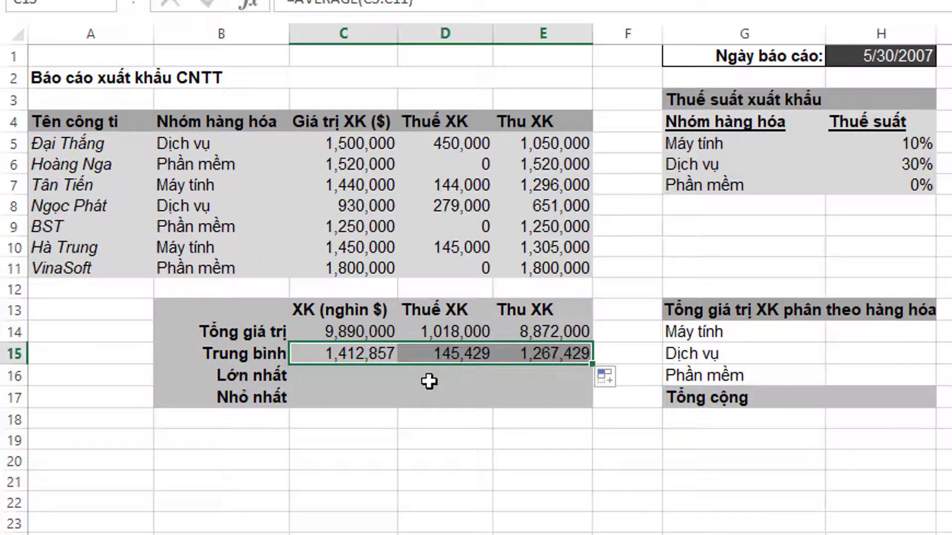
# Step: Enter =MAX(C5:C11) in cell C16 of the Lớn nhất row and fill it across through E16
pyautogui.click(377, 383)
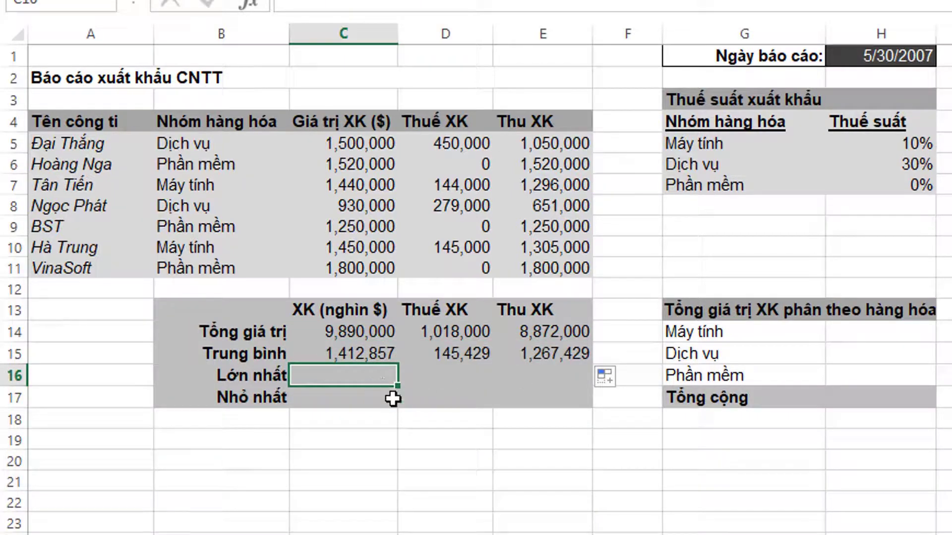
pyautogui.write('=MA')
pyautogui.press('Down')
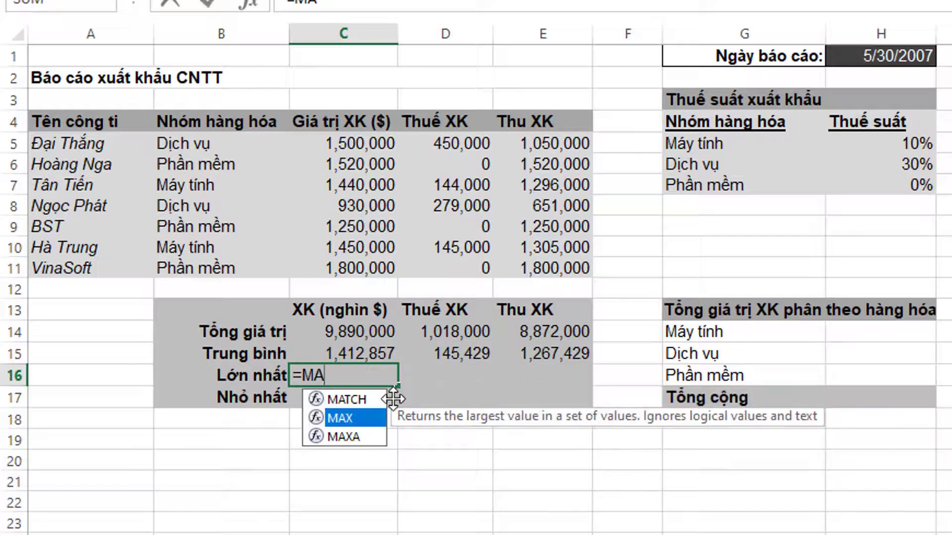
pyautogui.press('Tab')
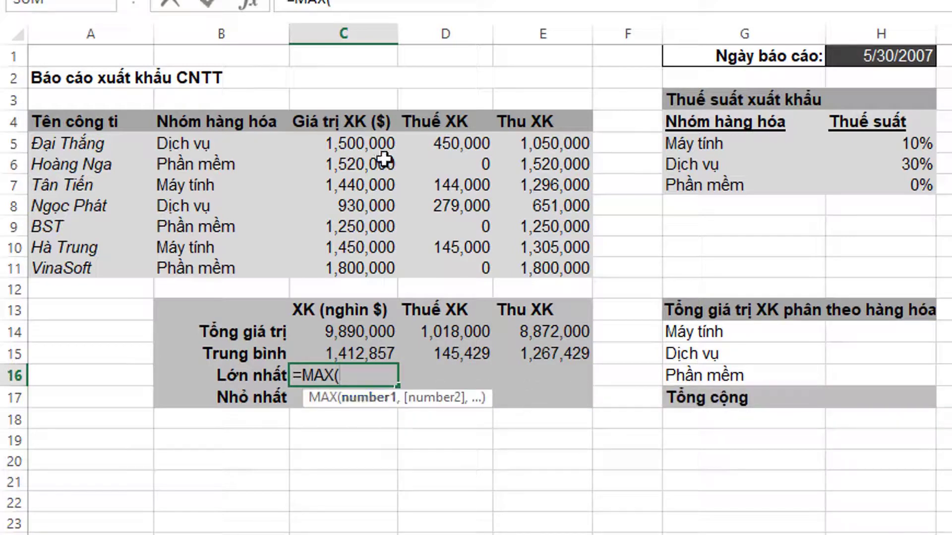
pyautogui.moveTo(378, 144); pyautogui.dragTo(380, 263)
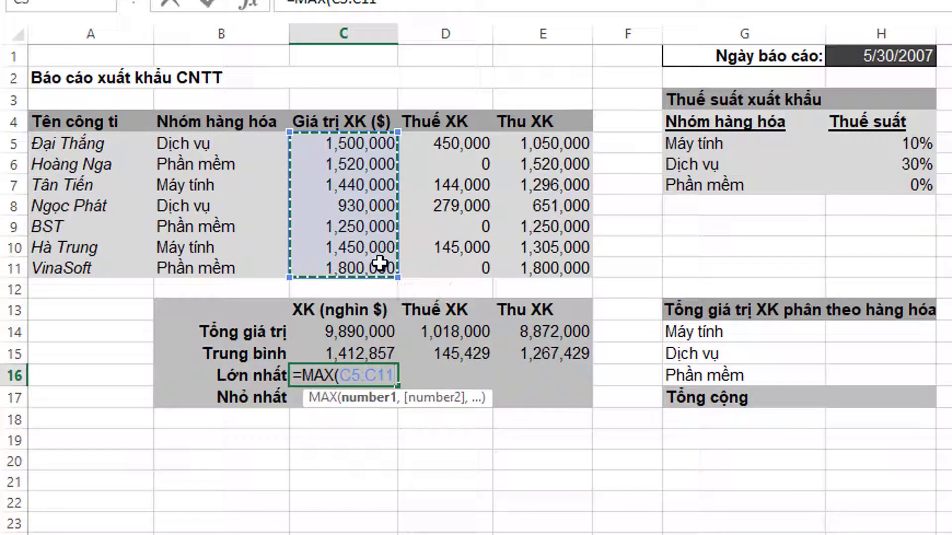
pyautogui.press('Return')
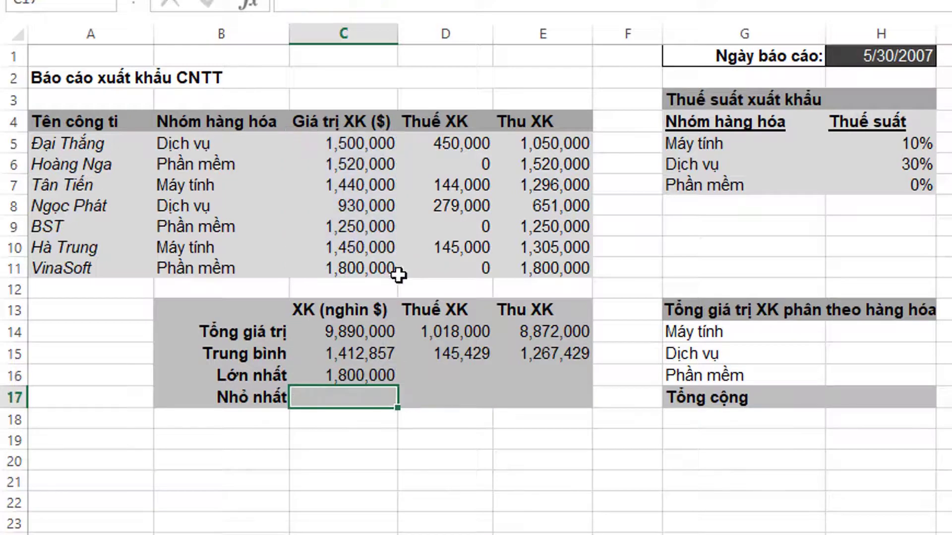
pyautogui.click(356, 368)
pyautogui.moveTo(395, 386); pyautogui.dragTo(552, 377)
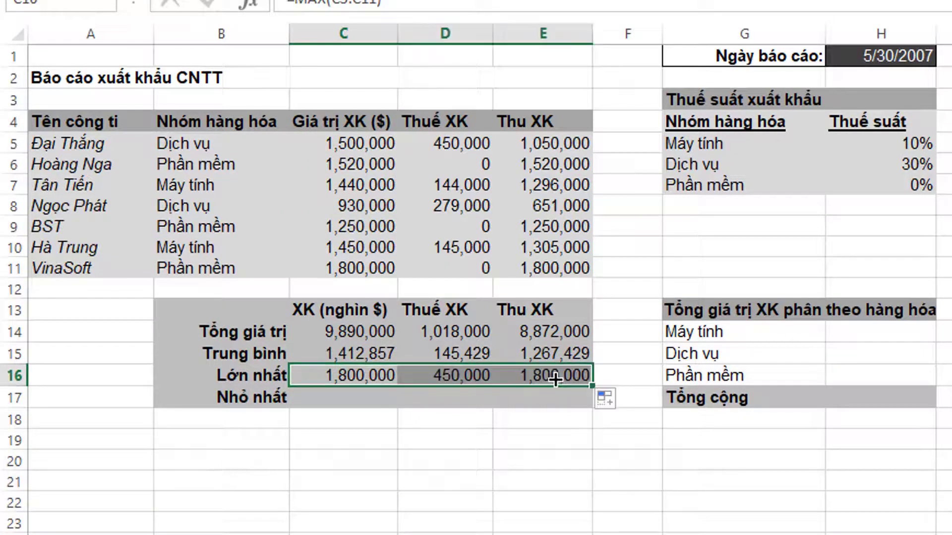
pyautogui.click(553, 378)
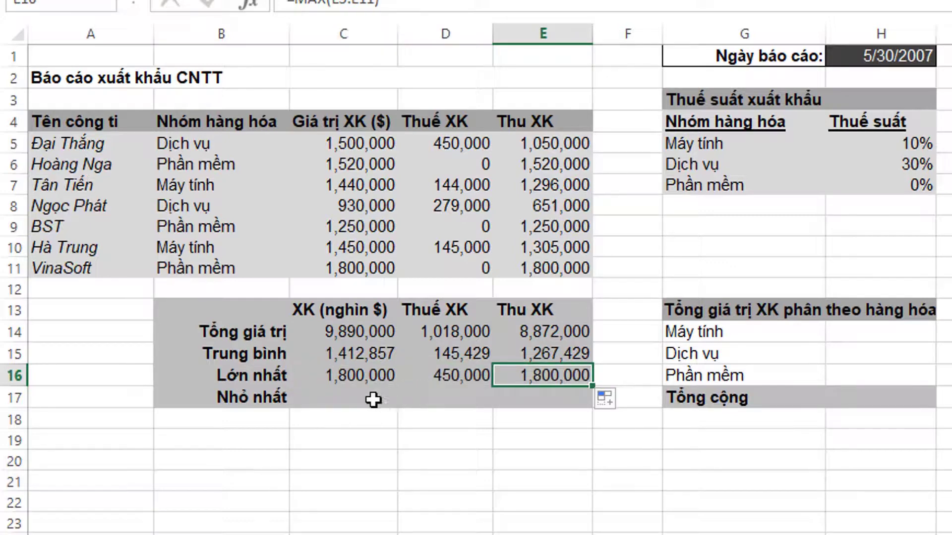
# Step: Enter =MIN(C5:C11) in cell C17 of the Nhỏ nhất row and fill it across through E17
pyautogui.click(373, 400)
pyautogui.write('=MIN(')
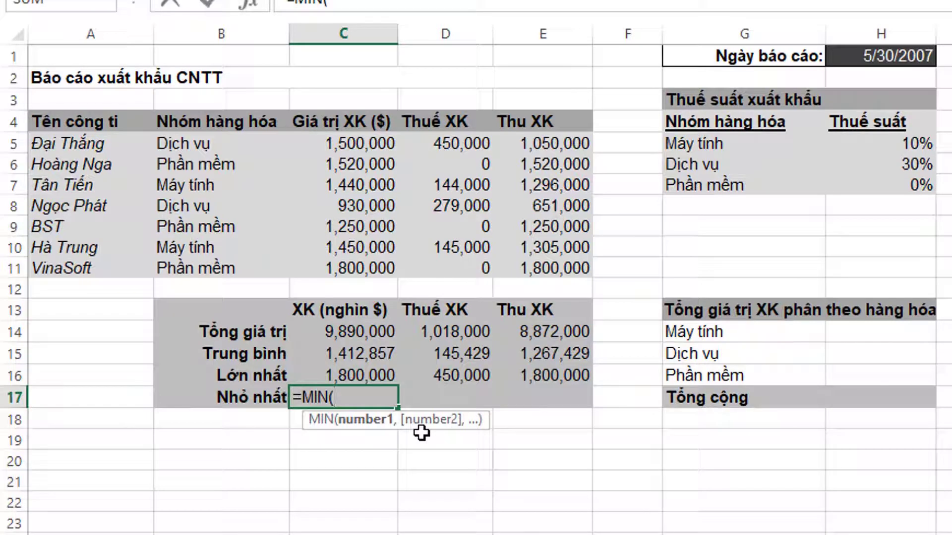
pyautogui.click(382, 145)
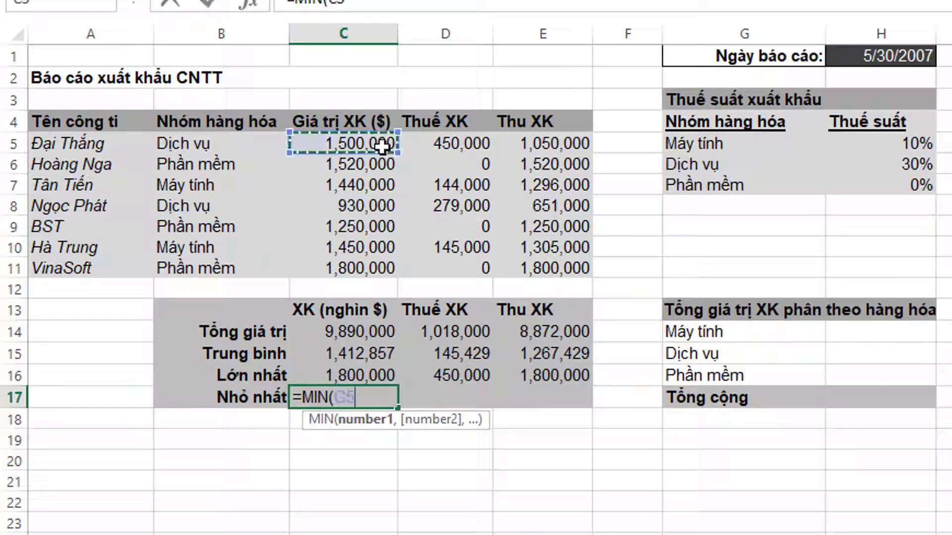
pyautogui.moveTo(382, 146); pyautogui.dragTo(374, 264)
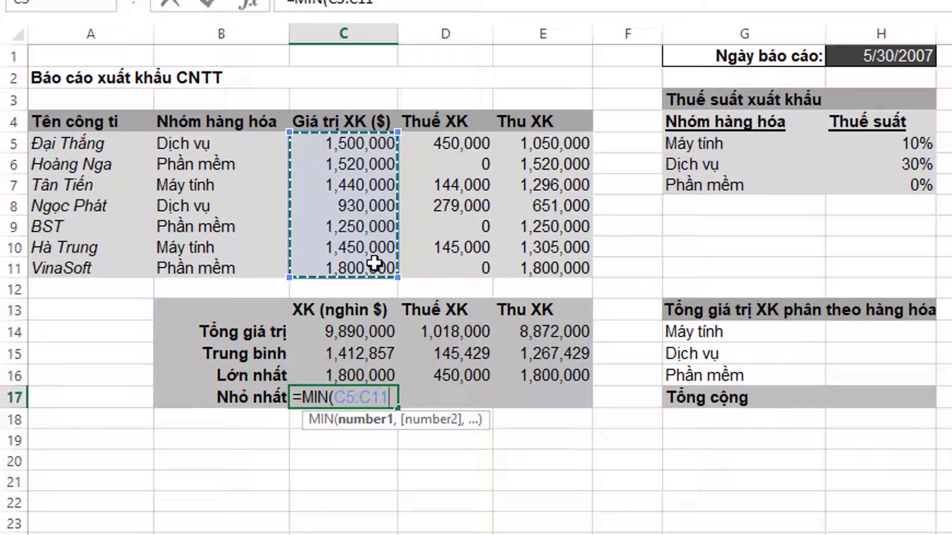
pyautogui.write(')')
pyautogui.press('Return')
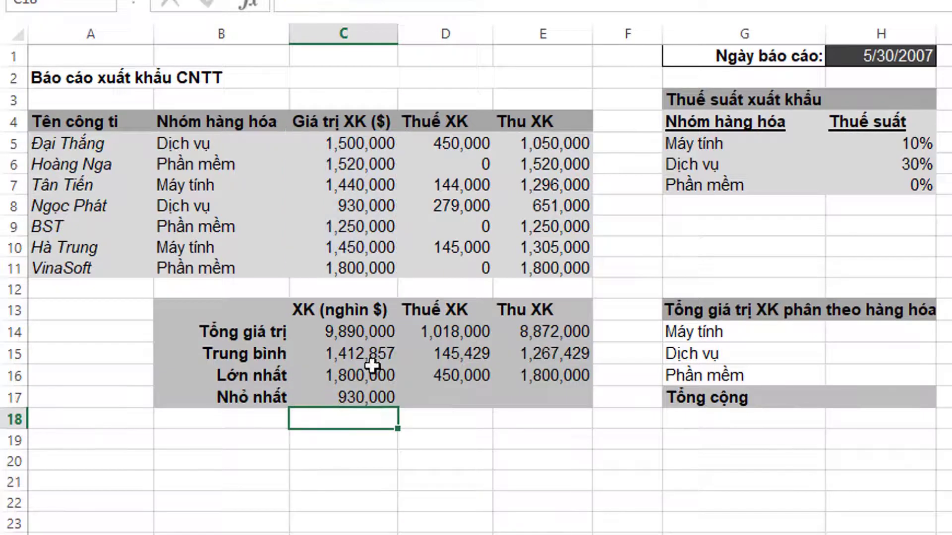
pyautogui.click(387, 397)
pyautogui.moveTo(397, 407); pyautogui.dragTo(554, 407)
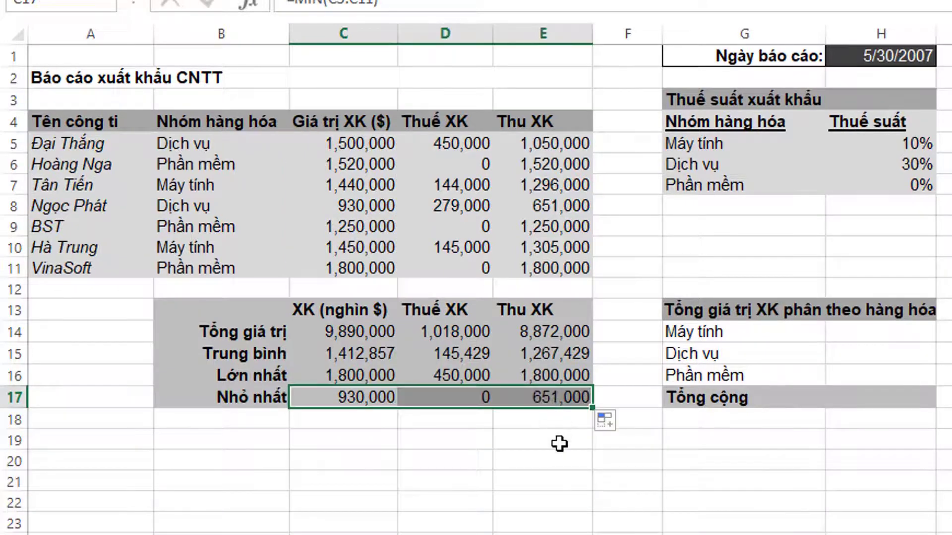
pyautogui.click(559, 445)
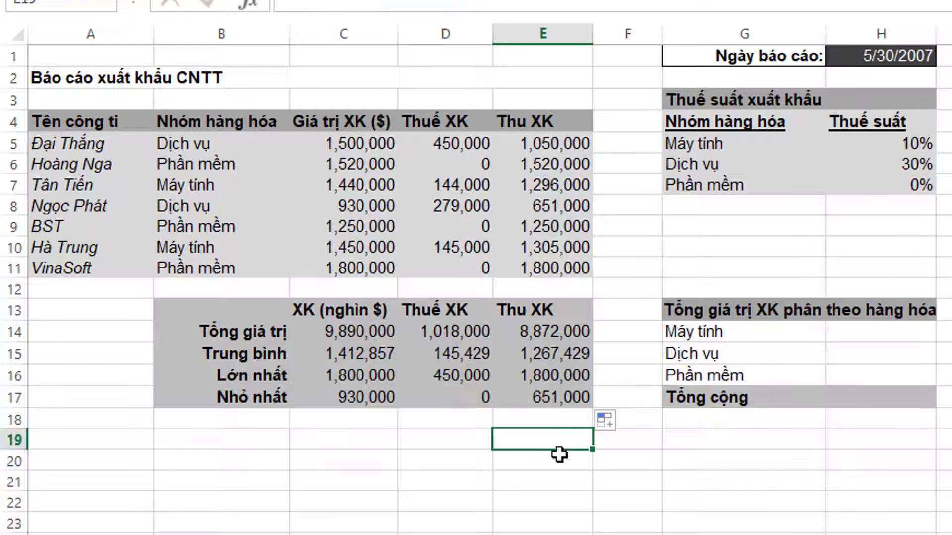
# Step: Enter =SUMIF($B$5:$B$11,G14,$C$5:$C$11) in H14 to total the export value for Máy tính
pyautogui.click(624, 398)
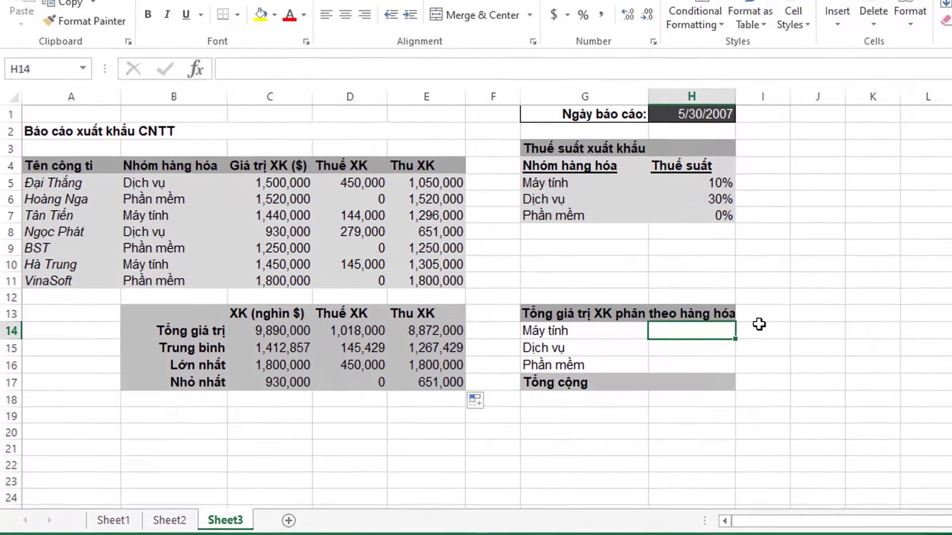
pyautogui.write('=SU')
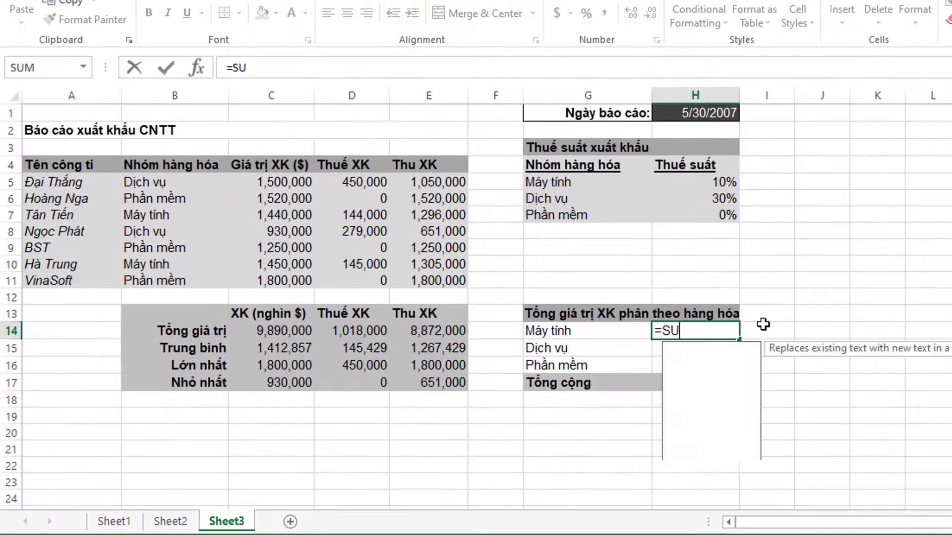
pyautogui.write('MIF(')
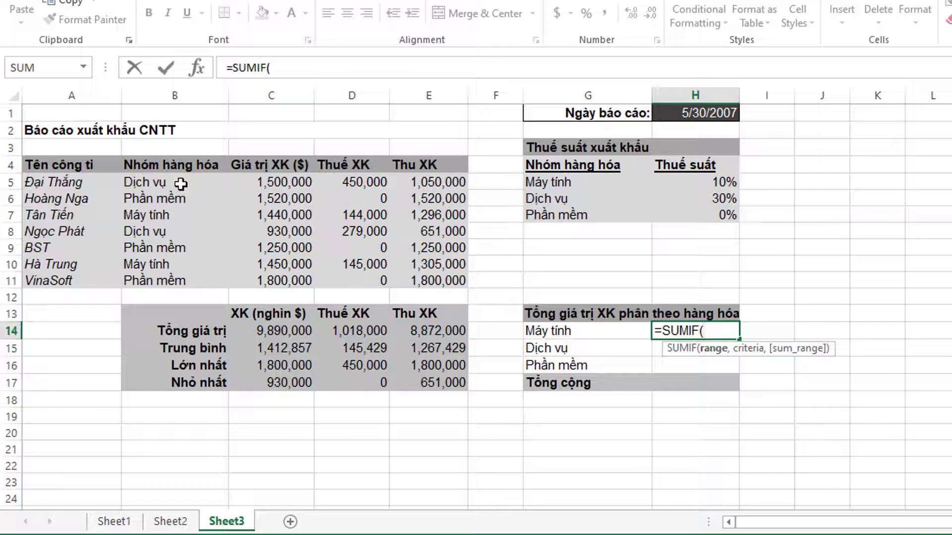
pyautogui.moveTo(181, 184); pyautogui.dragTo(180, 284)
pyautogui.press('F4')
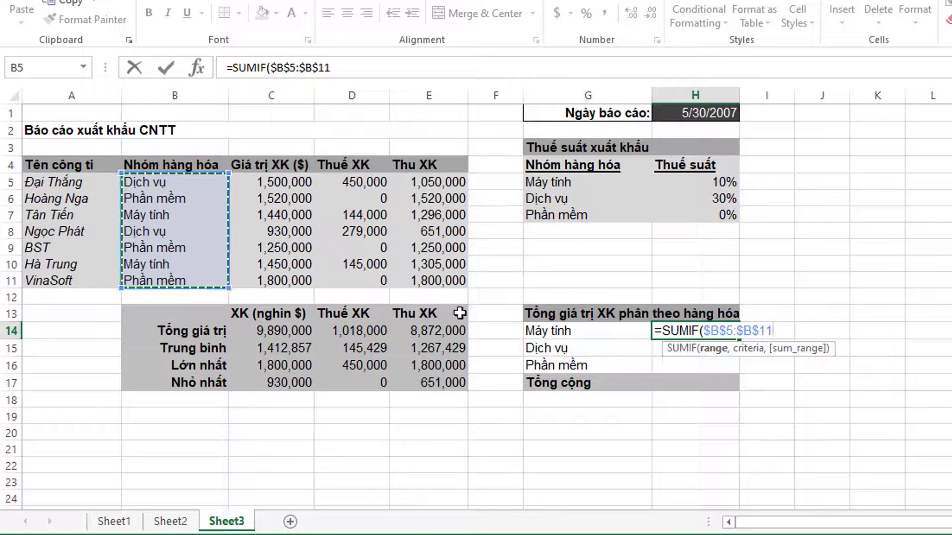
pyautogui.click(778, 328)
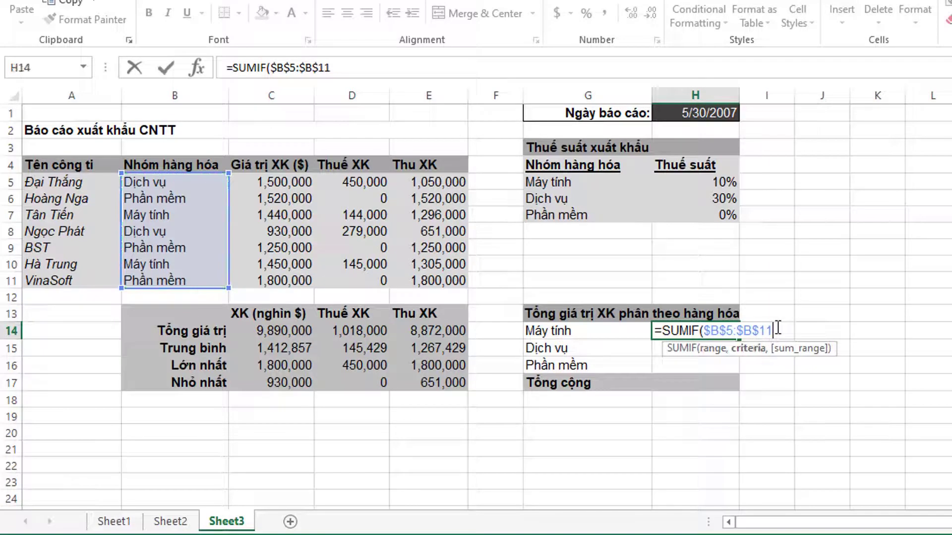
pyautogui.click(614, 331)
pyautogui.write(',')
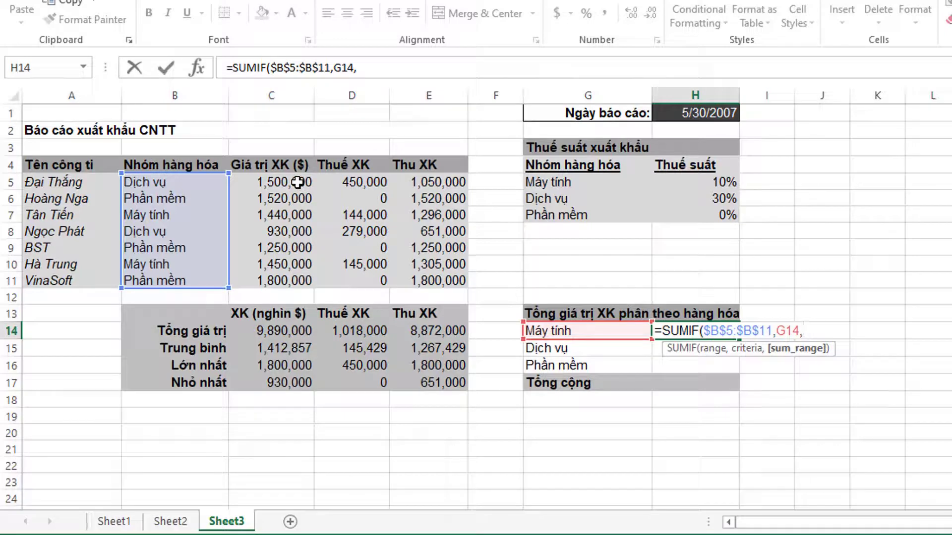
pyautogui.moveTo(297, 183); pyautogui.dragTo(288, 280)
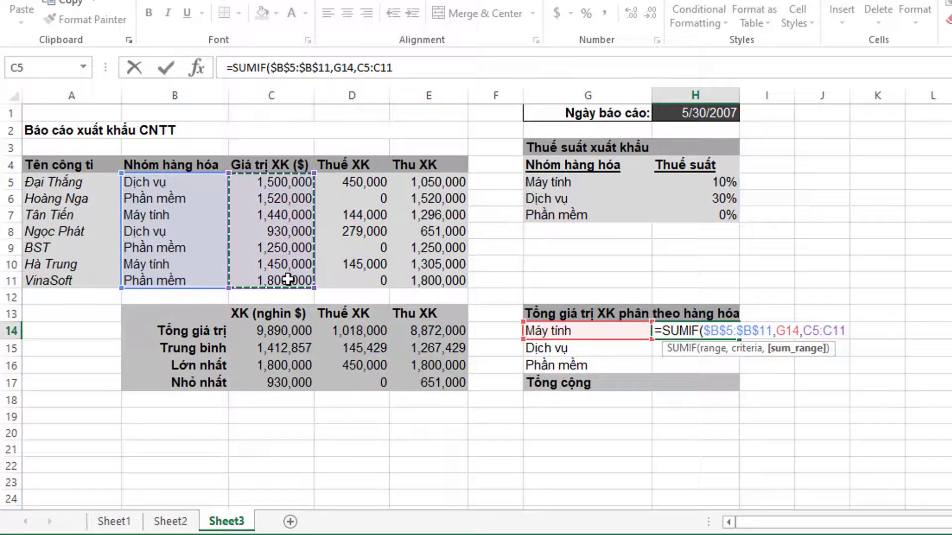
pyautogui.press('F4')
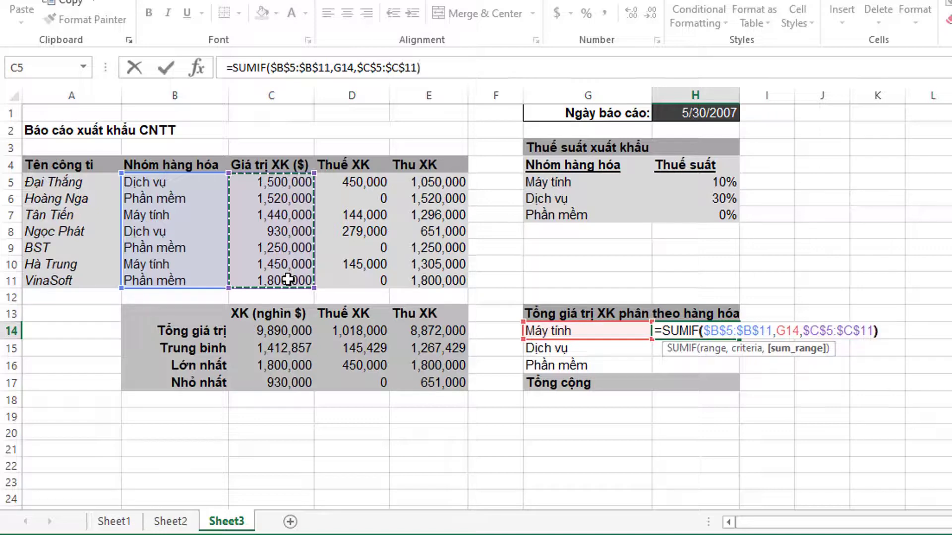
pyautogui.press('Return')
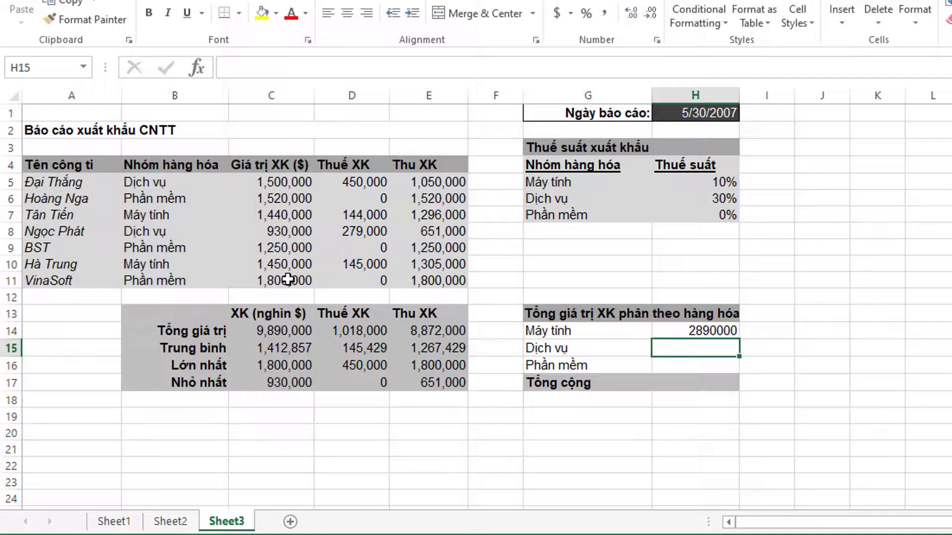
# Step: Fill the SUMIF formula from H14 down through H16 and format the range in Comma Style with no decimal places
pyautogui.click(691, 331)
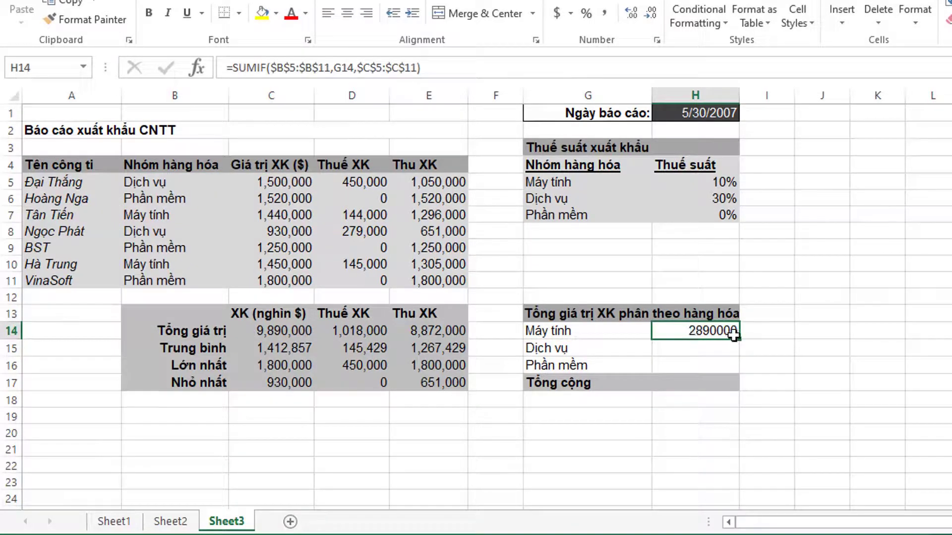
pyautogui.moveTo(737, 339); pyautogui.dragTo(739, 374)
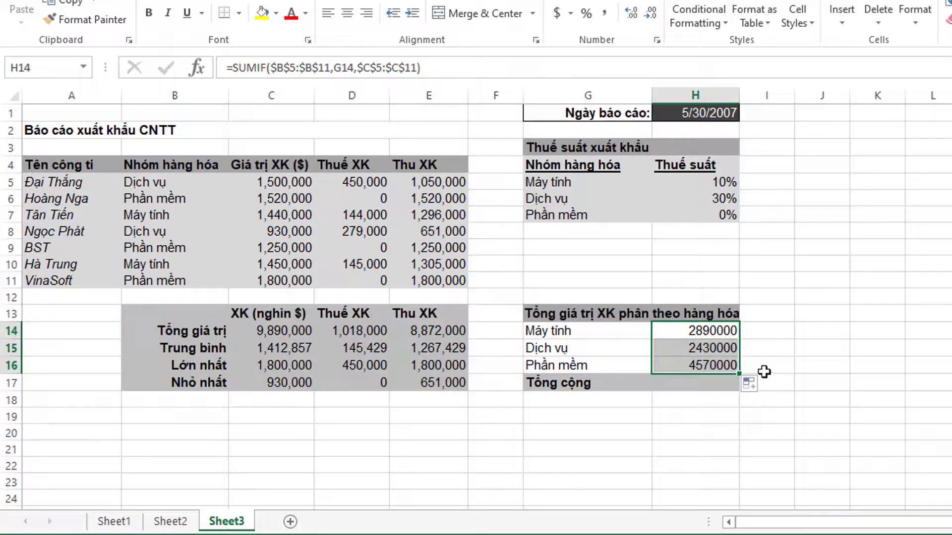
pyautogui.click(607, 18)
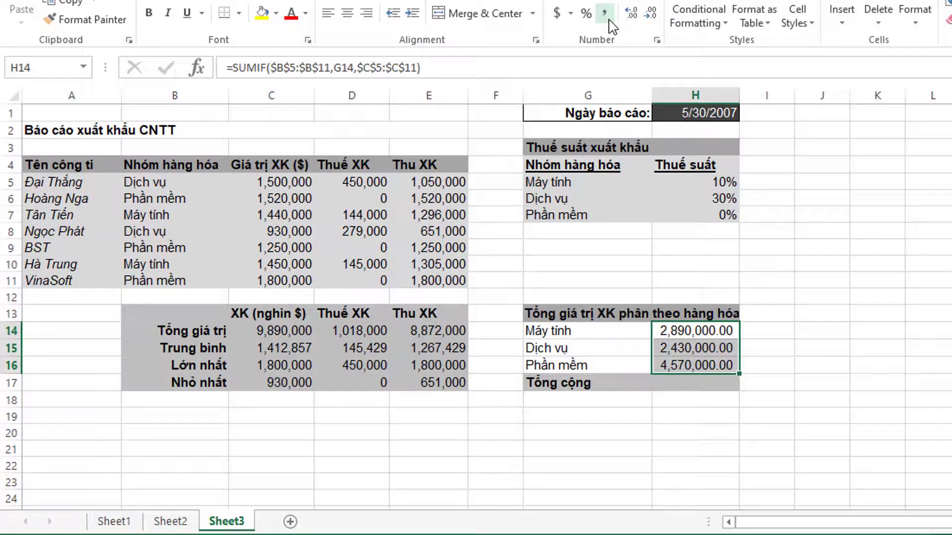
pyautogui.click(650, 15)
pyautogui.click(650, 15)
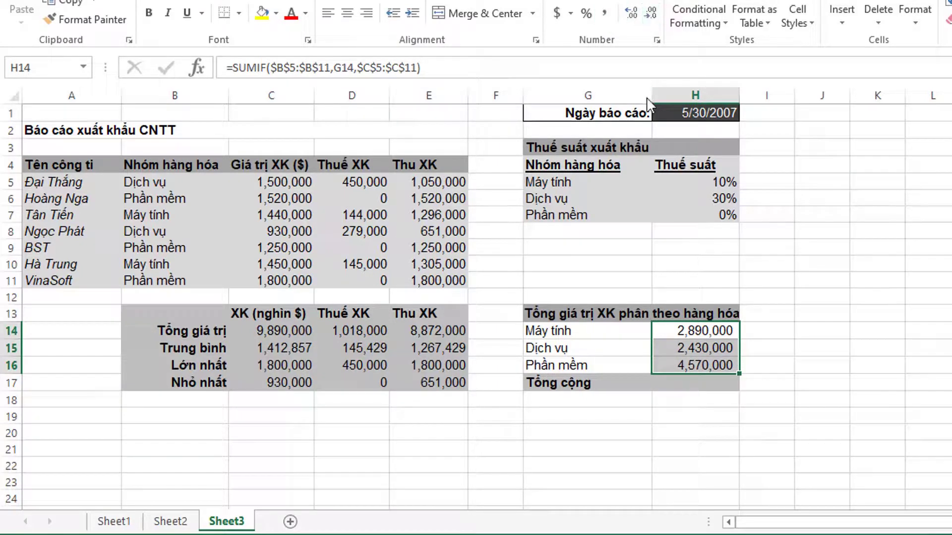
# Step: Enter =SUM(H14:H16) in cell H17 to total the product groups in the Tổng cộng row
pyautogui.click(687, 384)
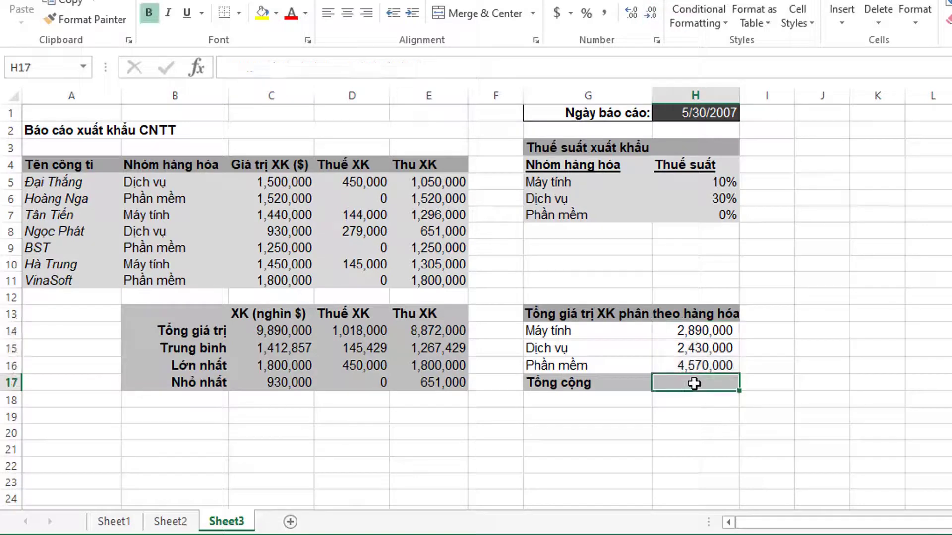
pyautogui.write('=SUM')
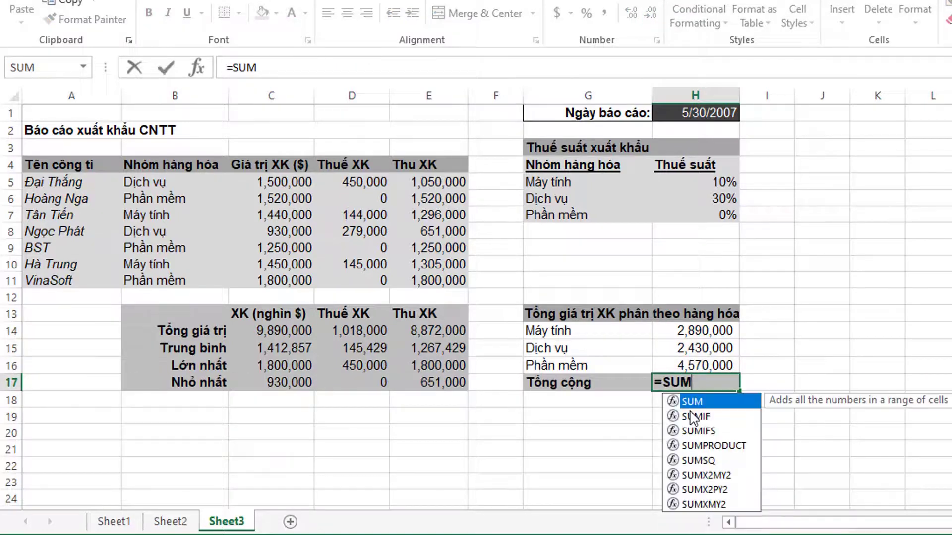
pyautogui.write('(')
pyautogui.moveTo(695, 333); pyautogui.dragTo(699, 363)
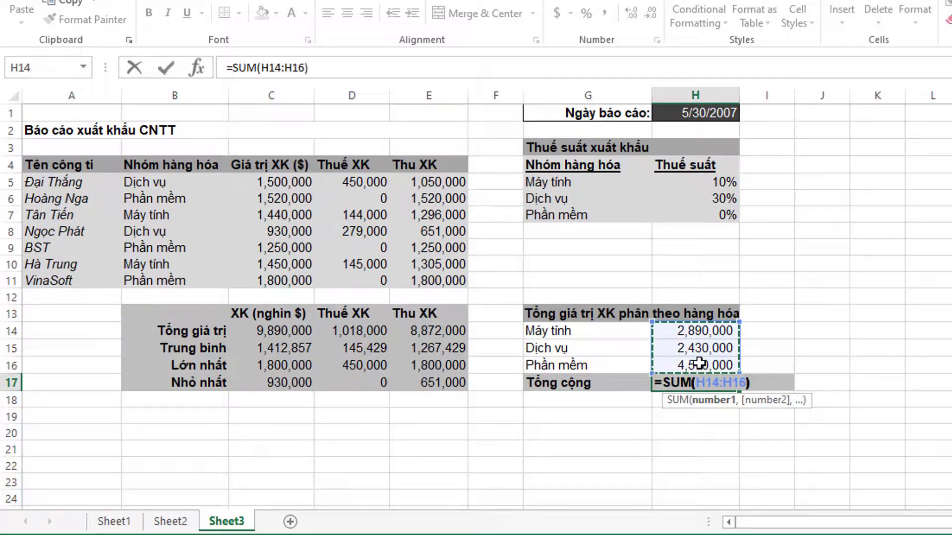
pyautogui.press('Return')
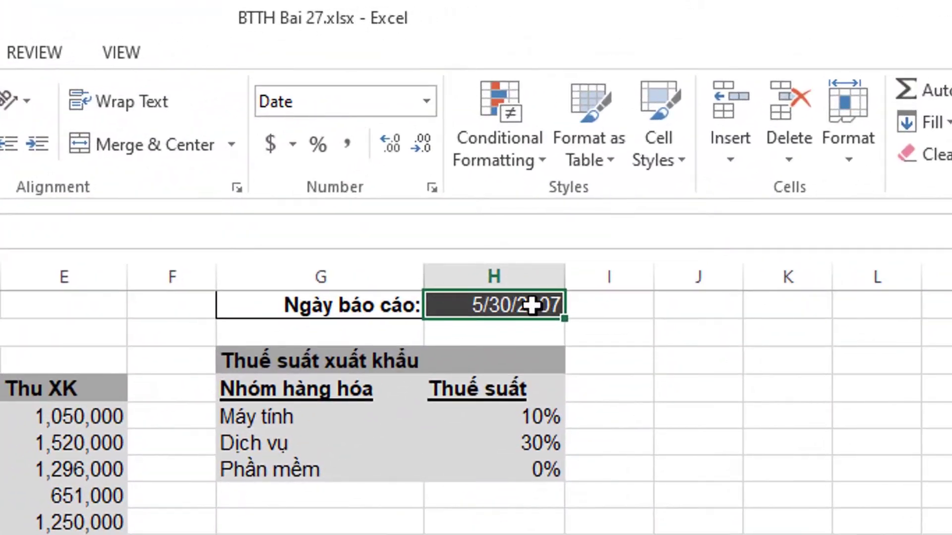
# Step: Replace the report date in H1 with the formula =TODAY()
pyautogui.press('Delete')
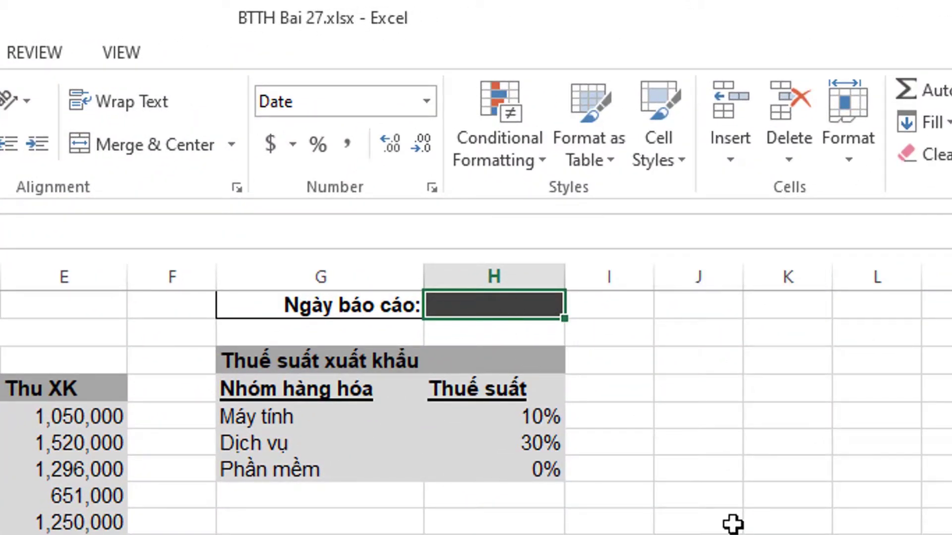
pyautogui.write('=TODA')
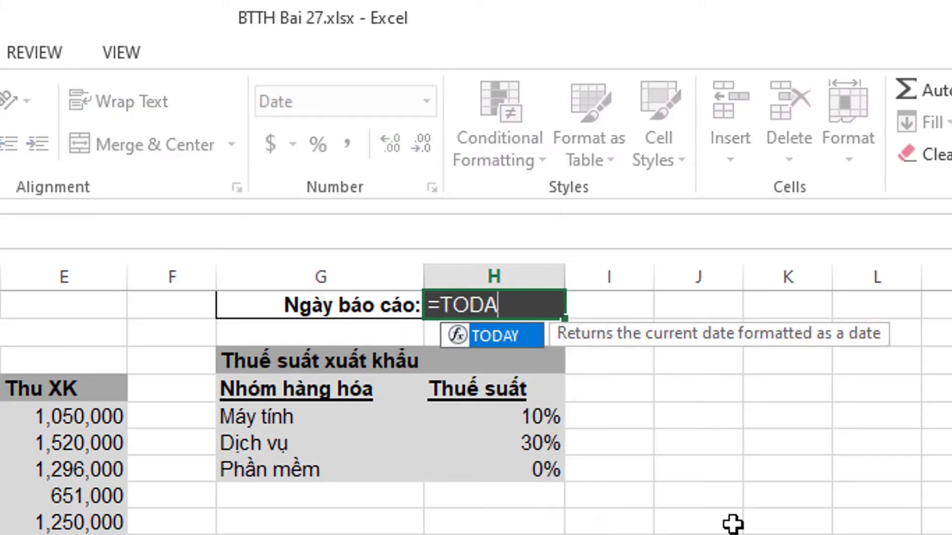
pyautogui.write('Y()')
pyautogui.press('Return')
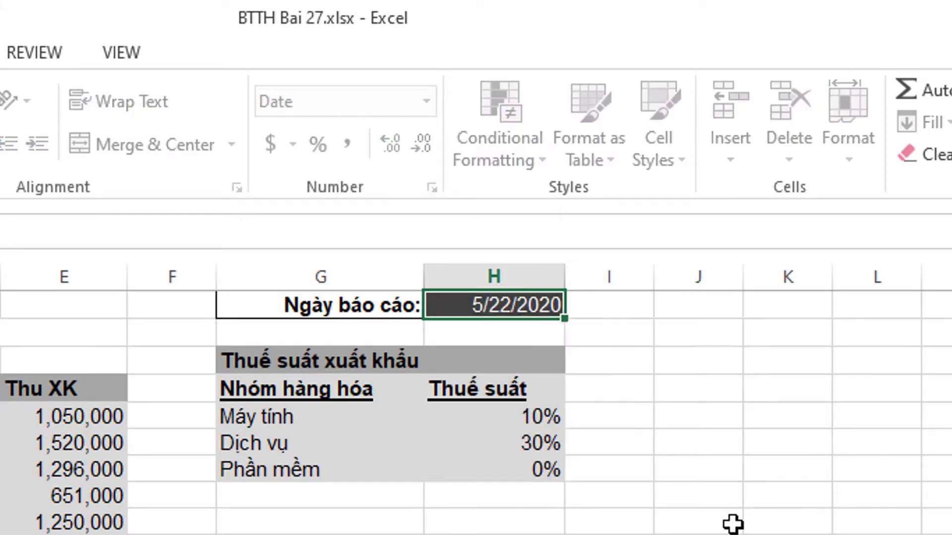